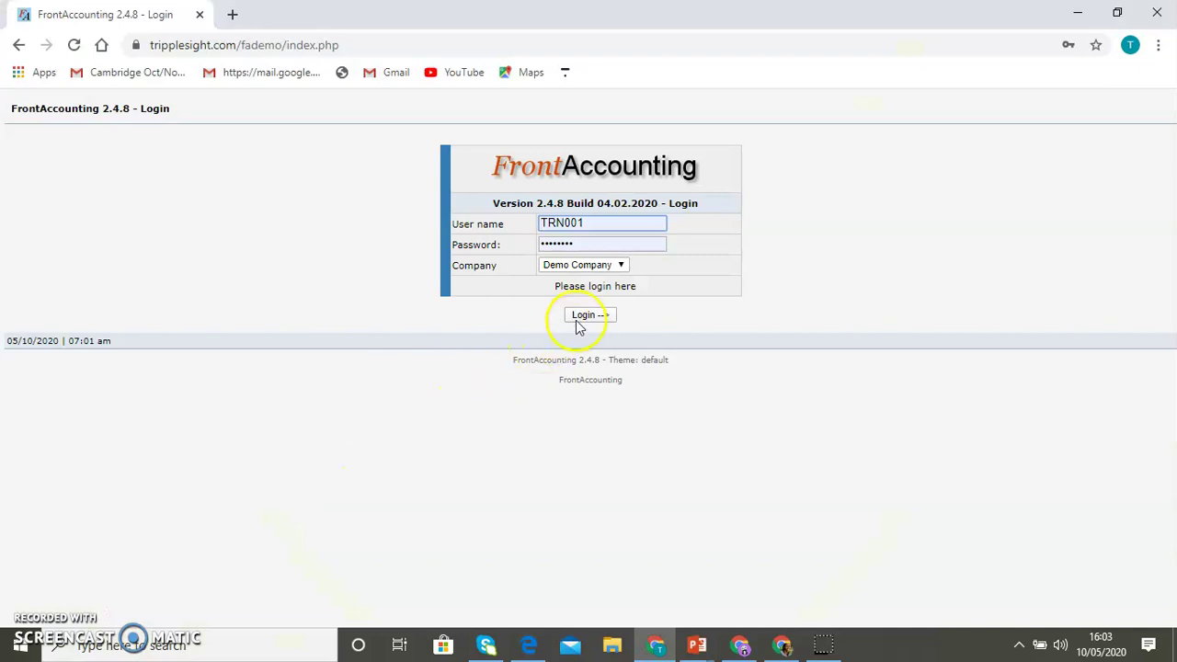
# Log in to the Demo Company and go to the Manufacturing module.
pyautogui.click(590, 315)
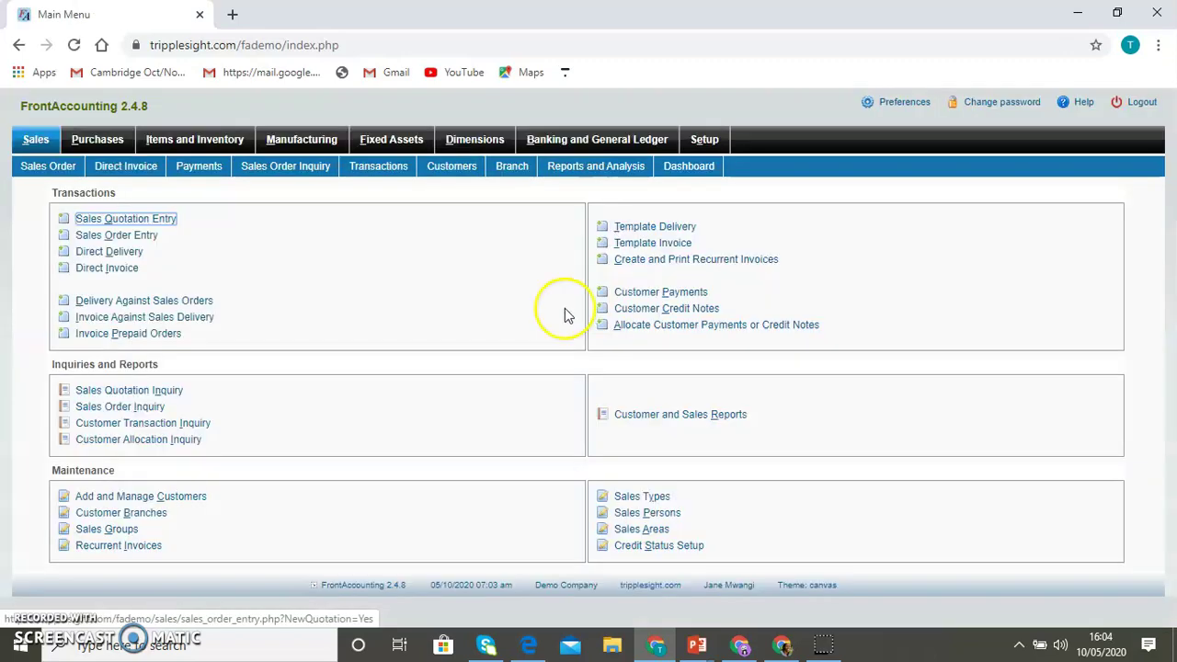
pyautogui.click(302, 139)
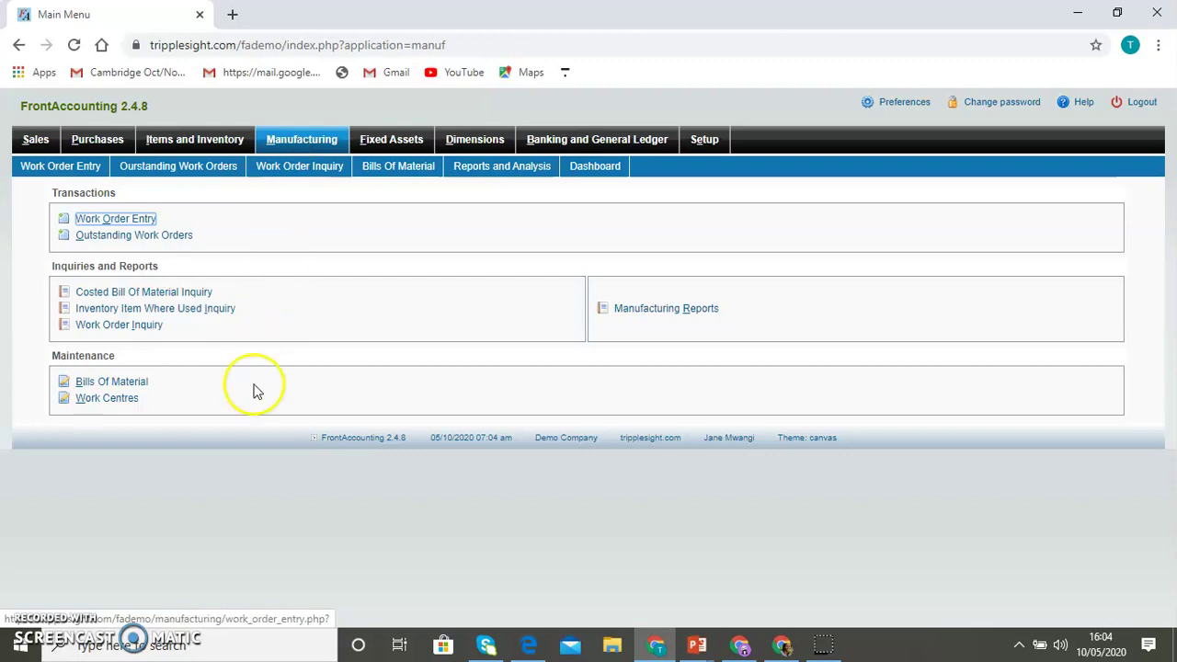
# Add iPad Air 2 16GB as a component to Panga's bill of materials.
pyautogui.click(140, 382)
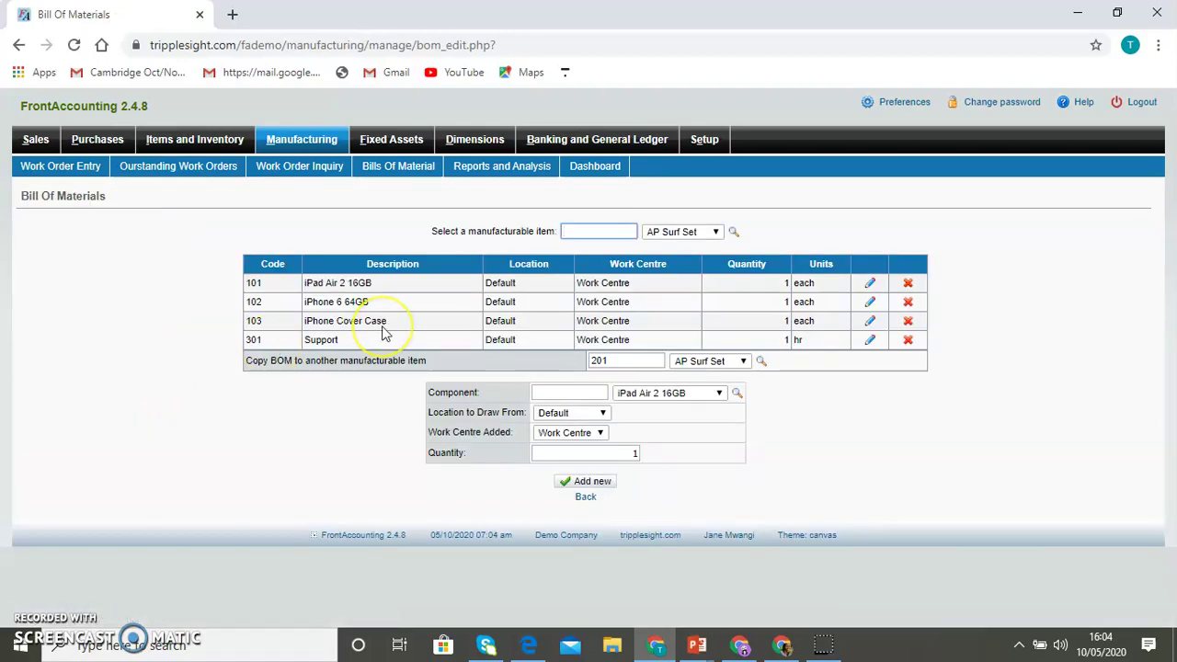
pyautogui.click(716, 232)
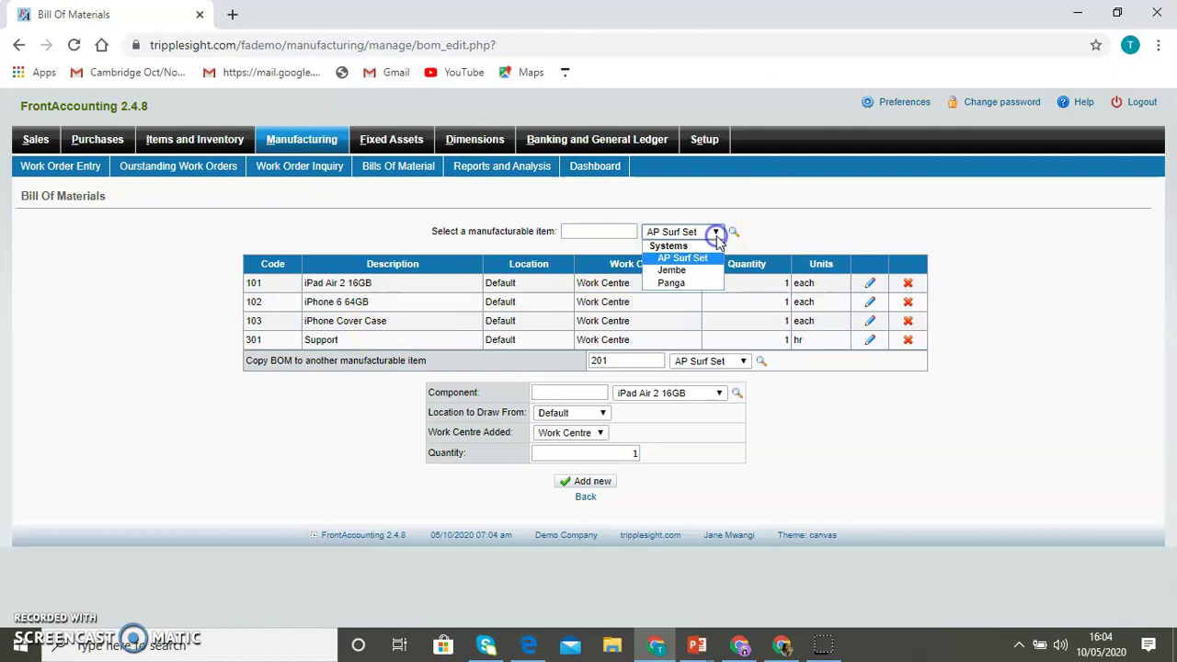
pyautogui.click(672, 283)
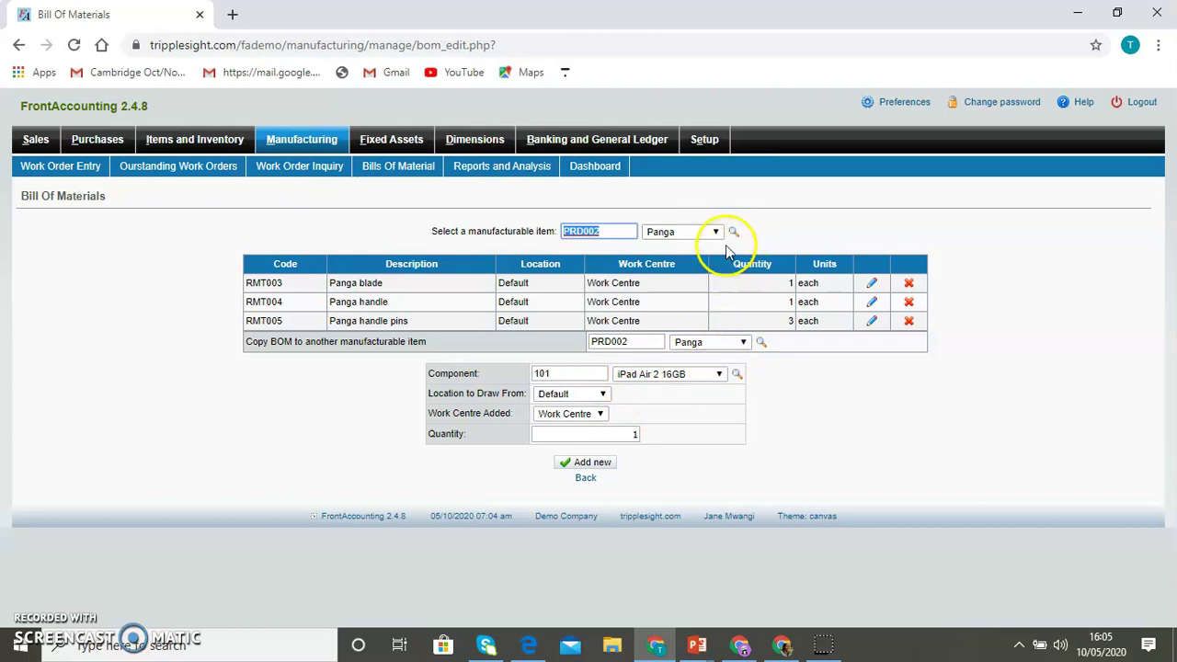
pyautogui.click(588, 463)
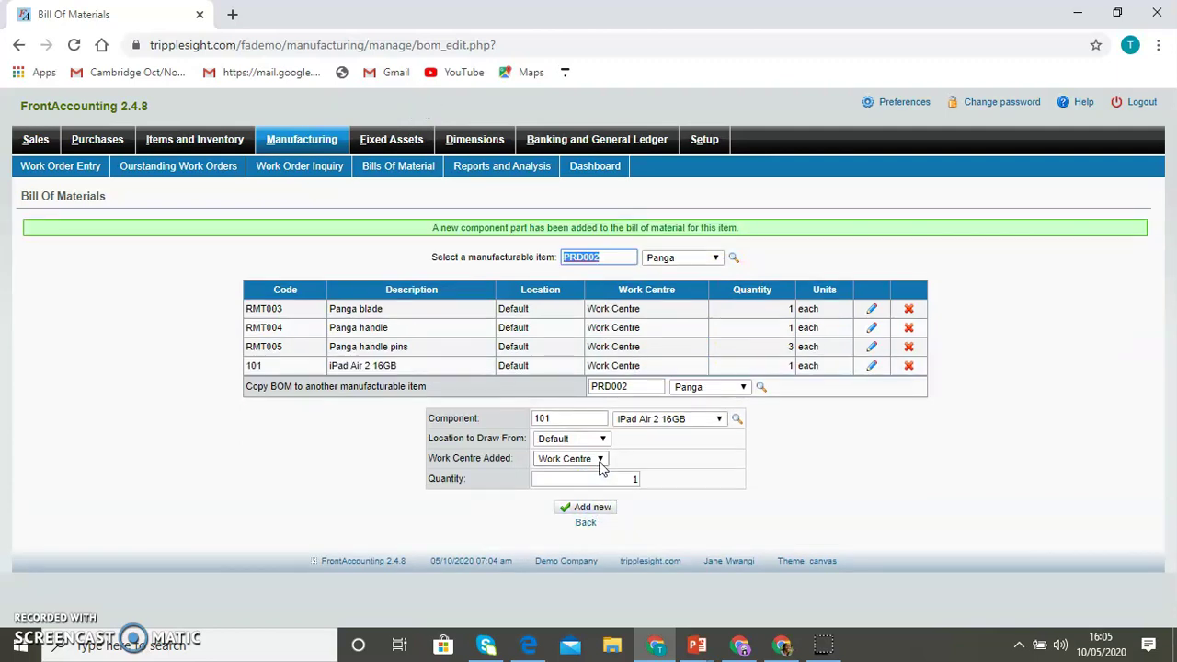
# Switch to the AP Surf Set bill of materials, then return to the Manufacturing menu.
pyautogui.click(715, 257)
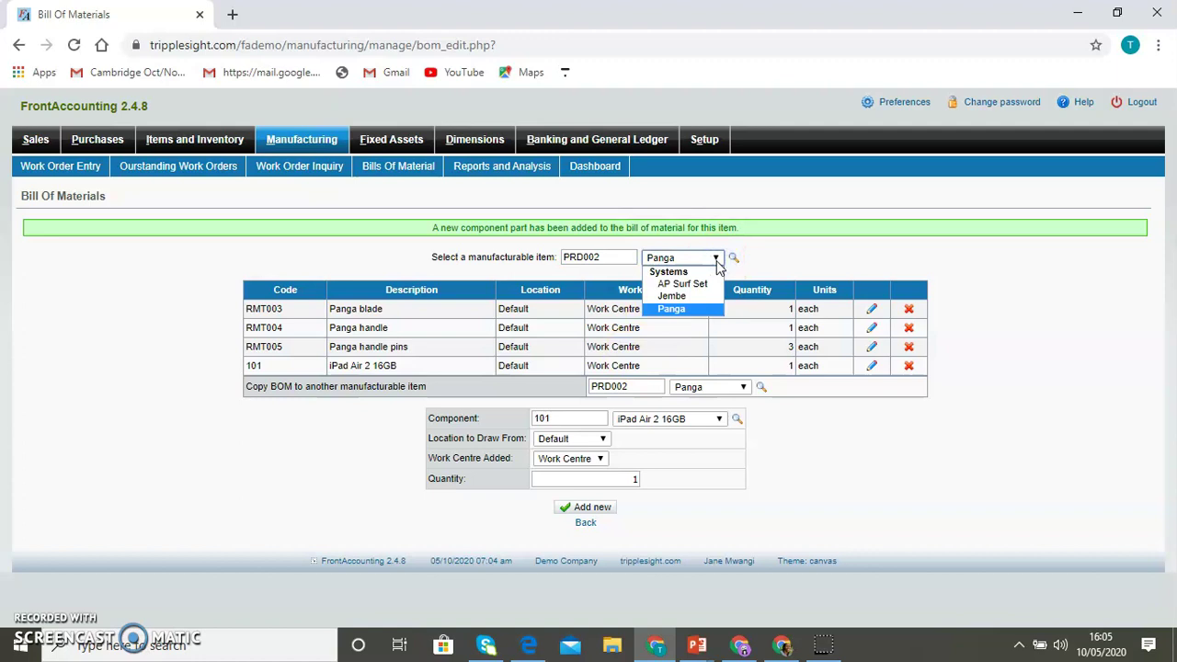
pyautogui.click(703, 283)
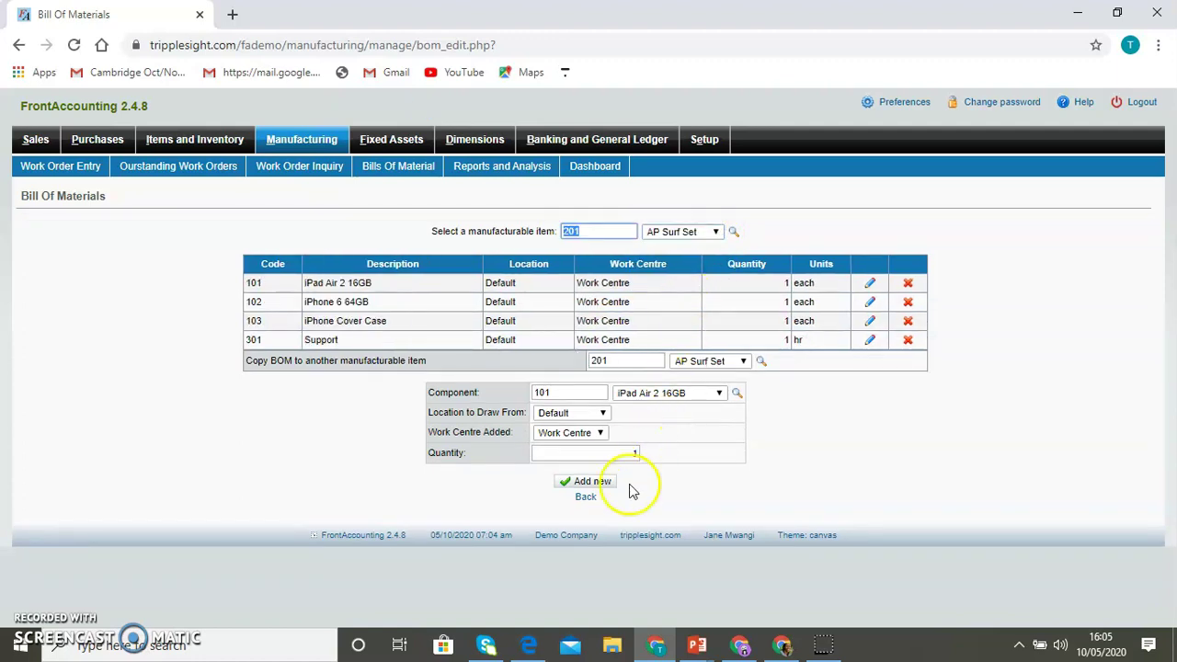
pyautogui.click(586, 496)
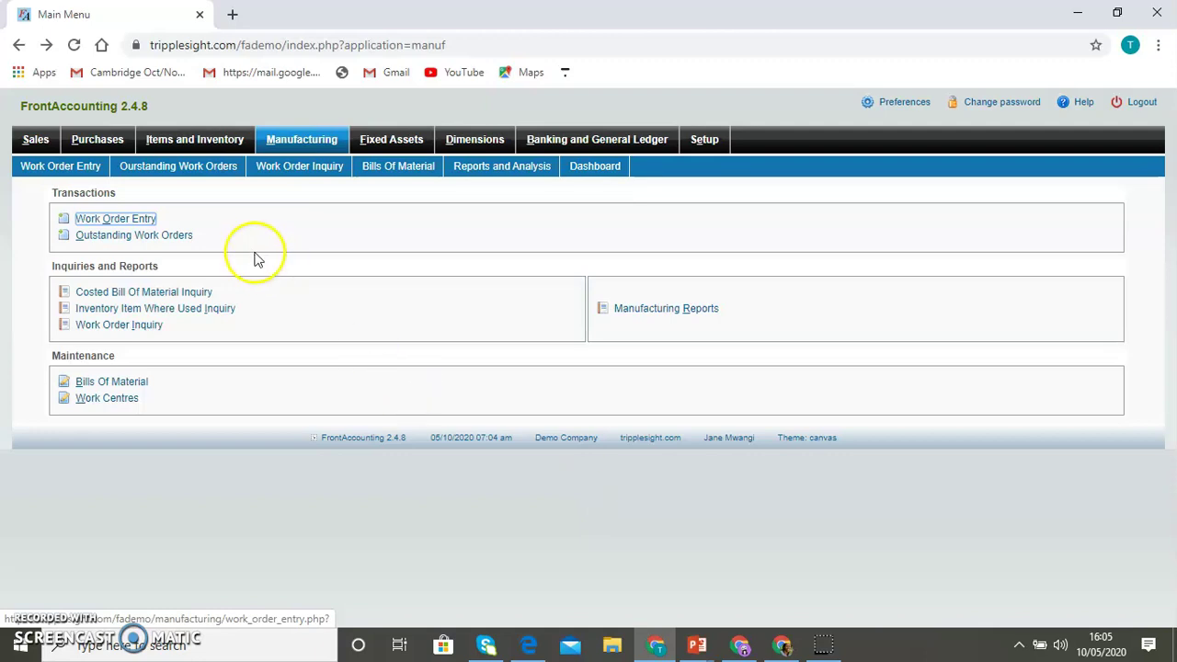
# Add an Advanced Manufacture work order for 5 Panga, required by 05/30/2020.
pyautogui.click(114, 219)
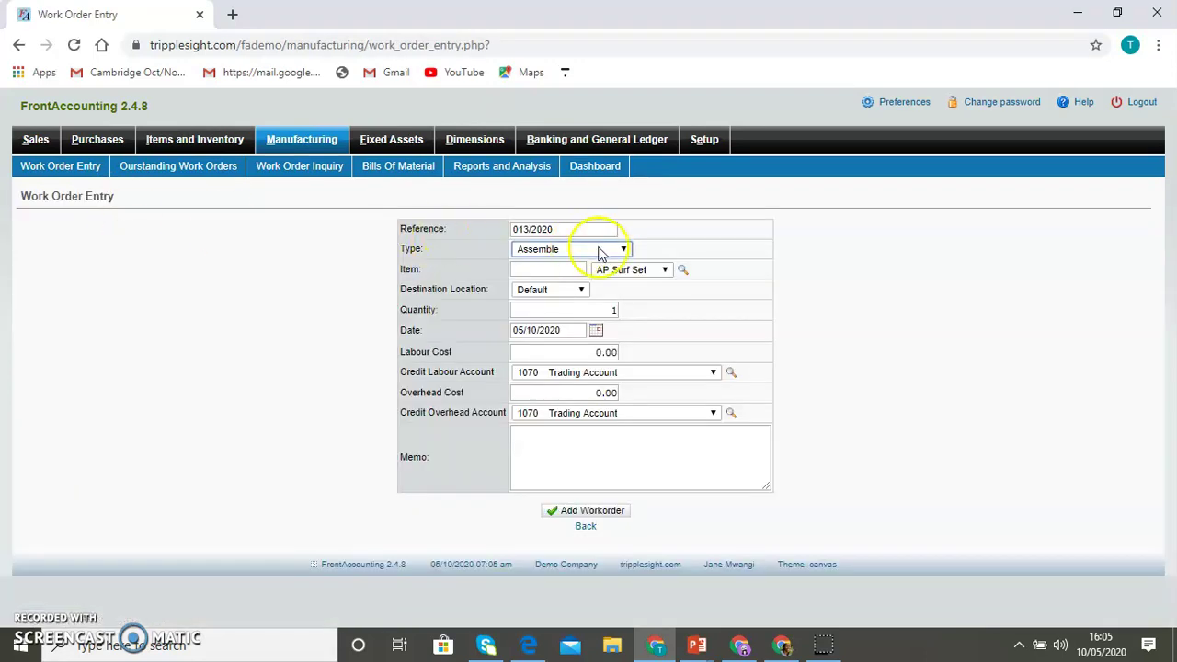
pyautogui.click(665, 269)
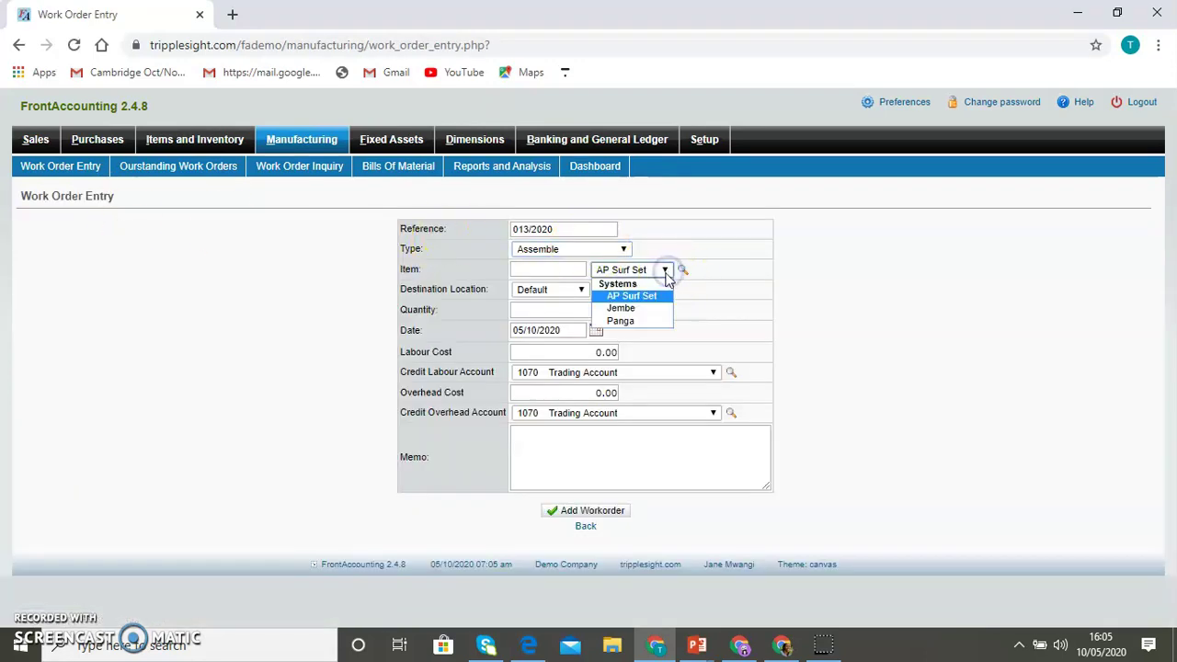
pyautogui.click(635, 321)
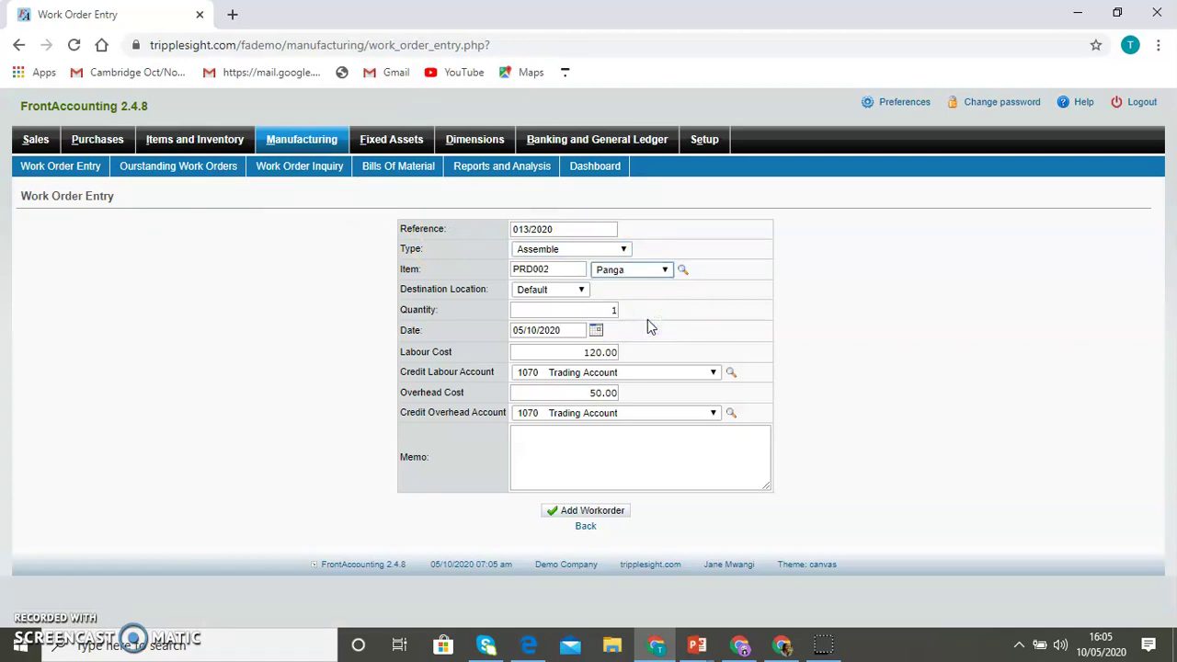
pyautogui.click(611, 311)
pyautogui.press('BackSpace')
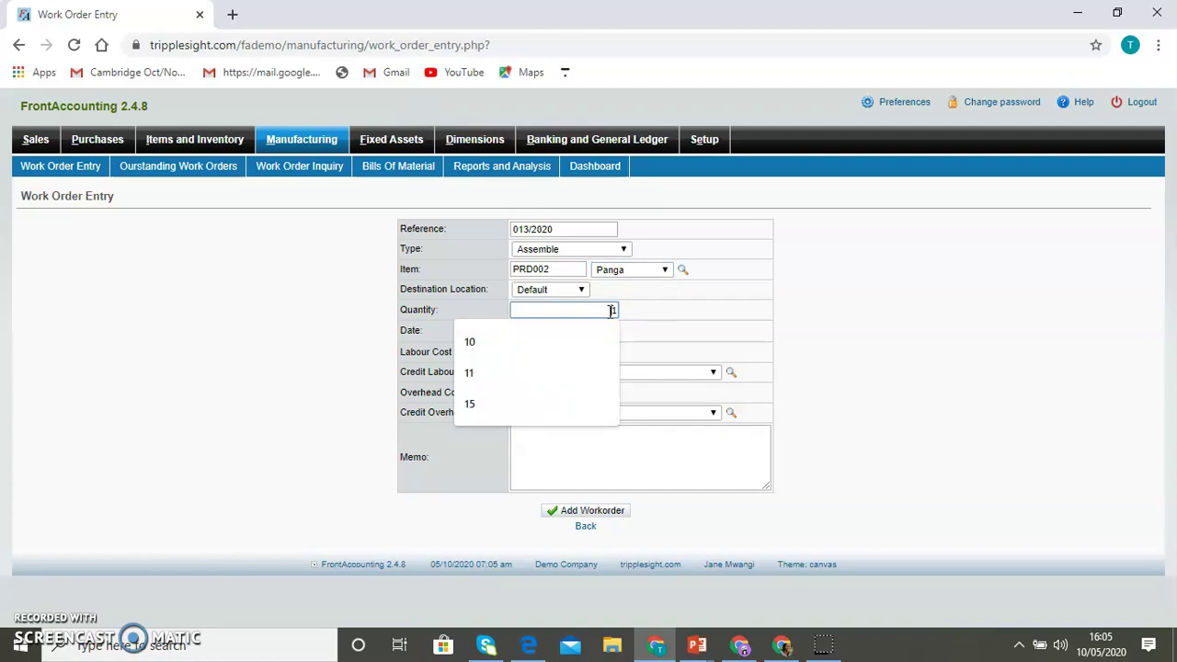
pyautogui.write('5')
pyautogui.press('BackSpace')
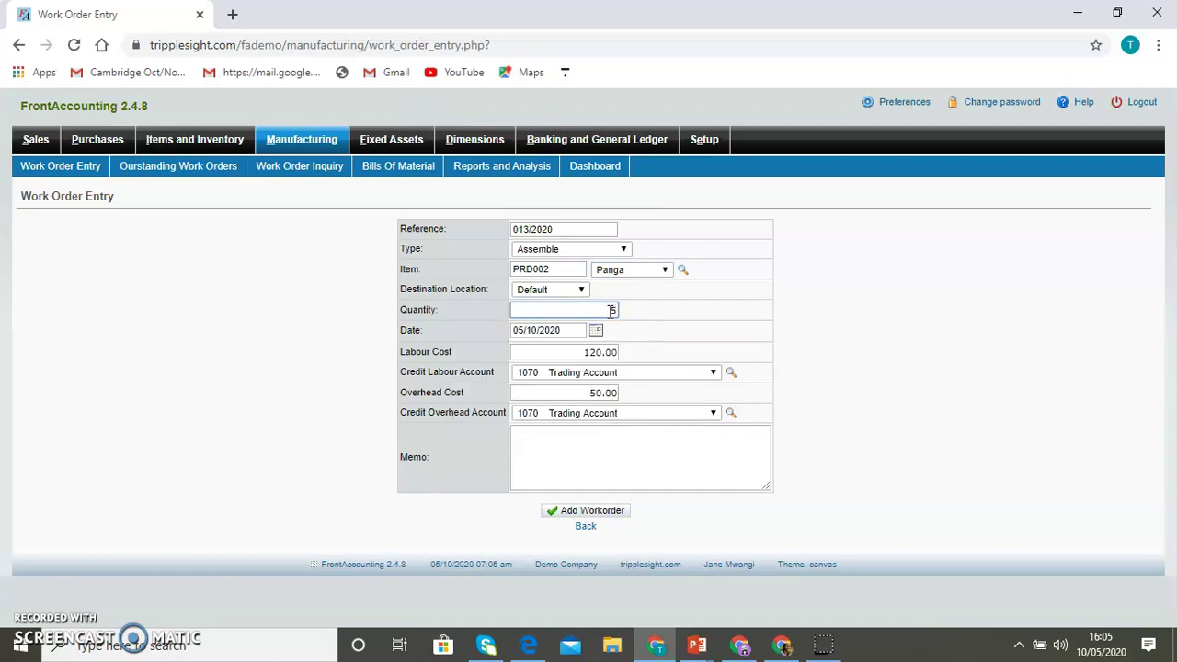
pyautogui.write('5')
pyautogui.click(624, 249)
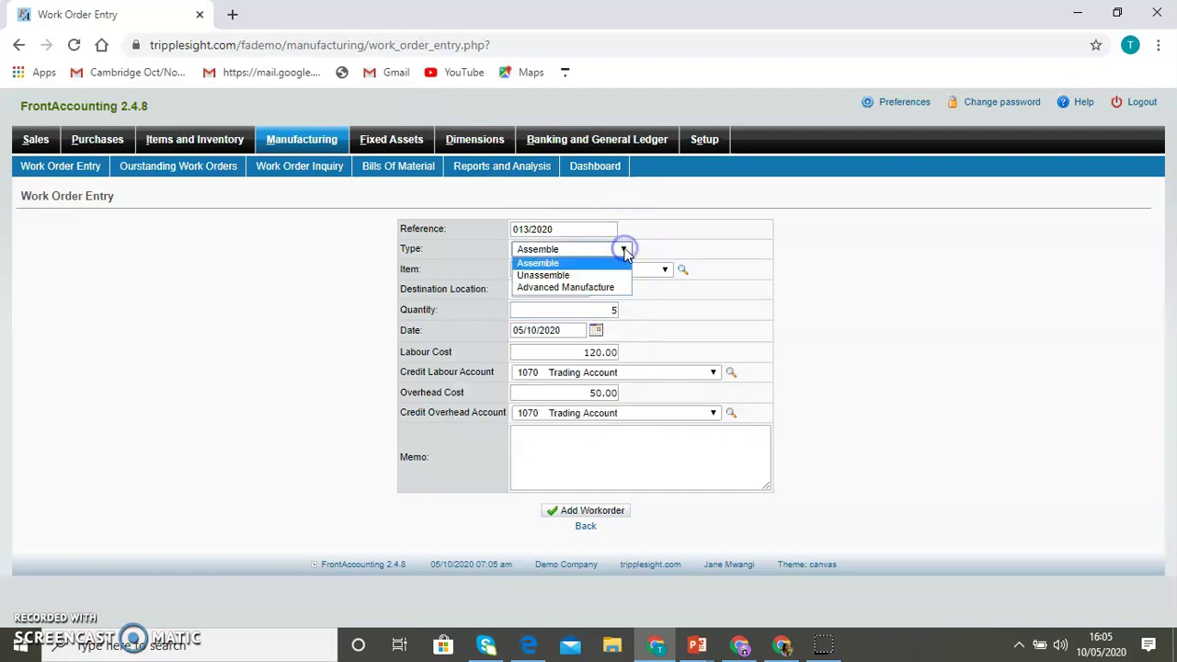
pyautogui.click(565, 287)
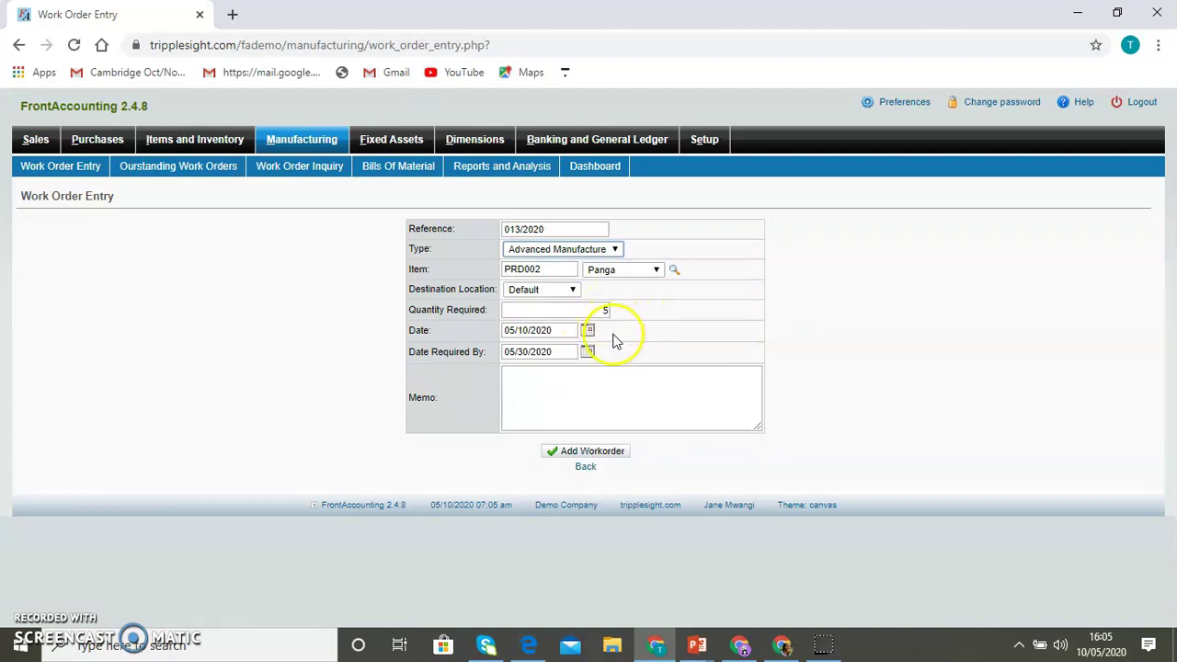
pyautogui.click(603, 450)
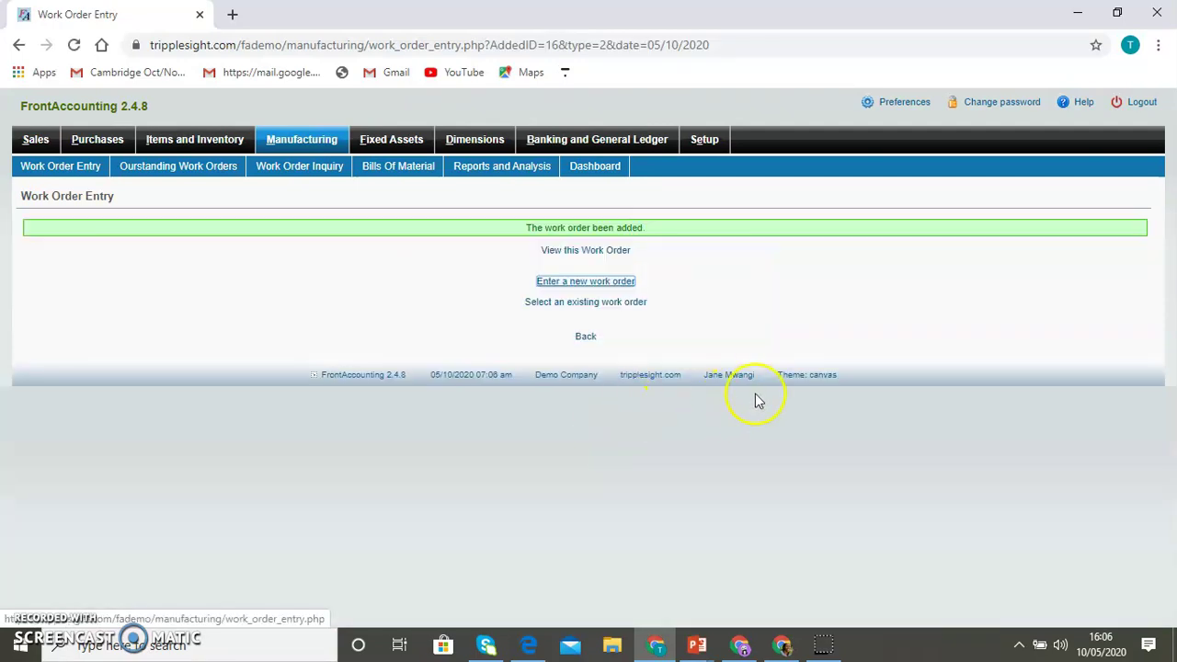
pyautogui.click(586, 336)
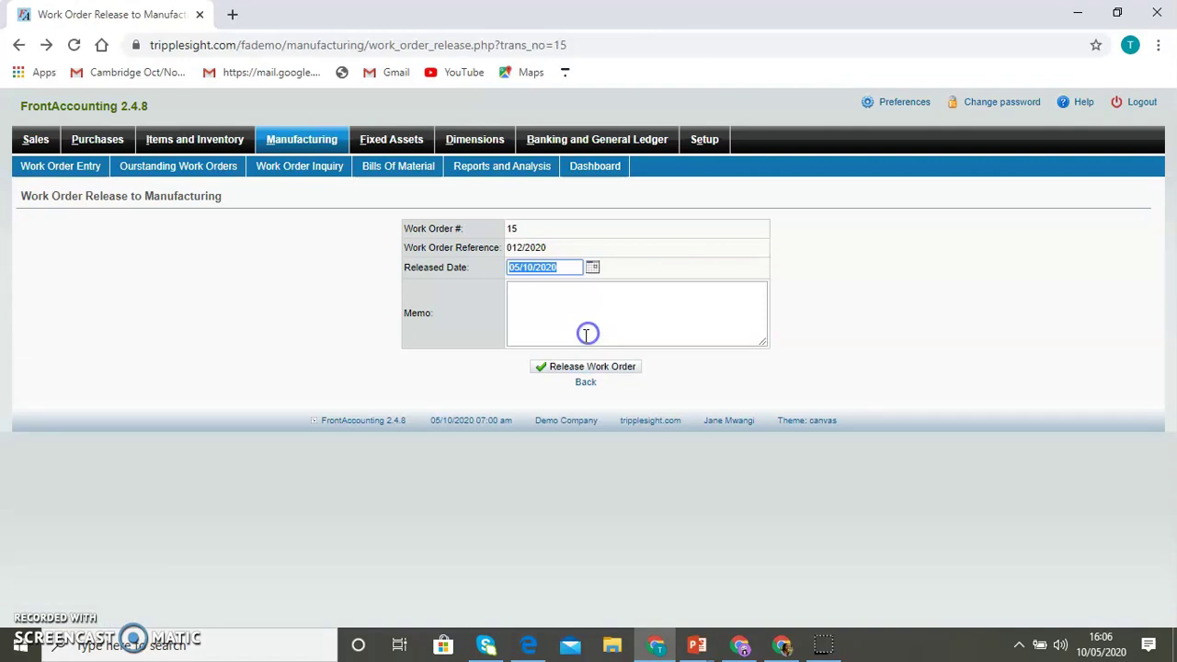
pyautogui.click(586, 385)
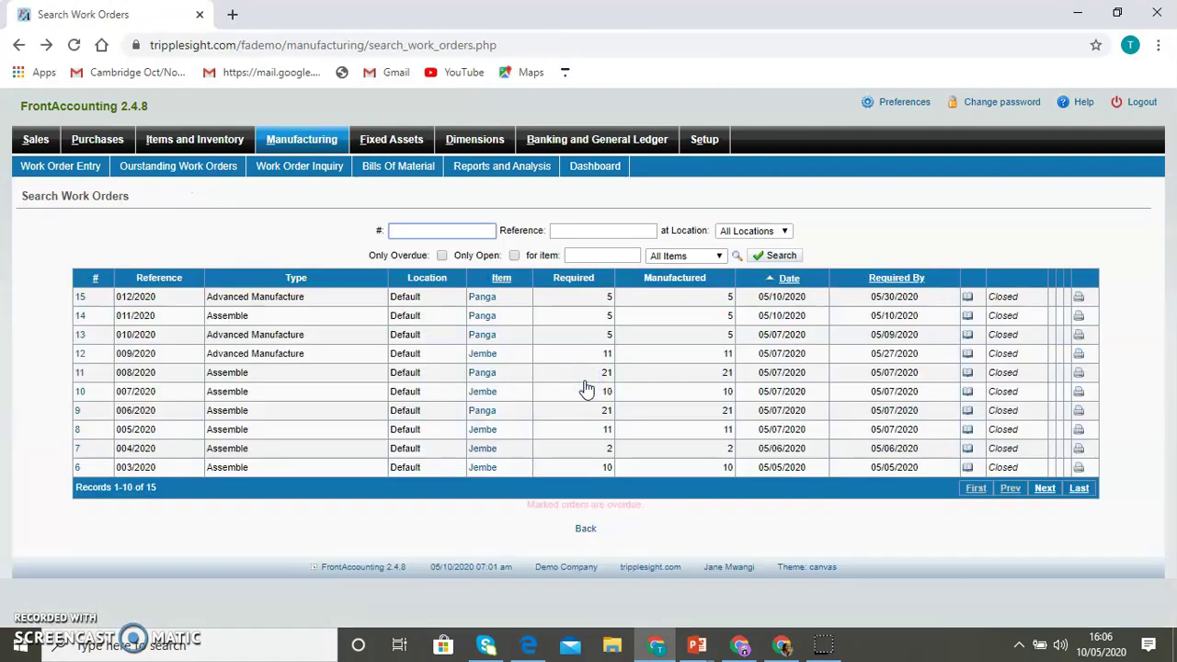
pyautogui.click(586, 528)
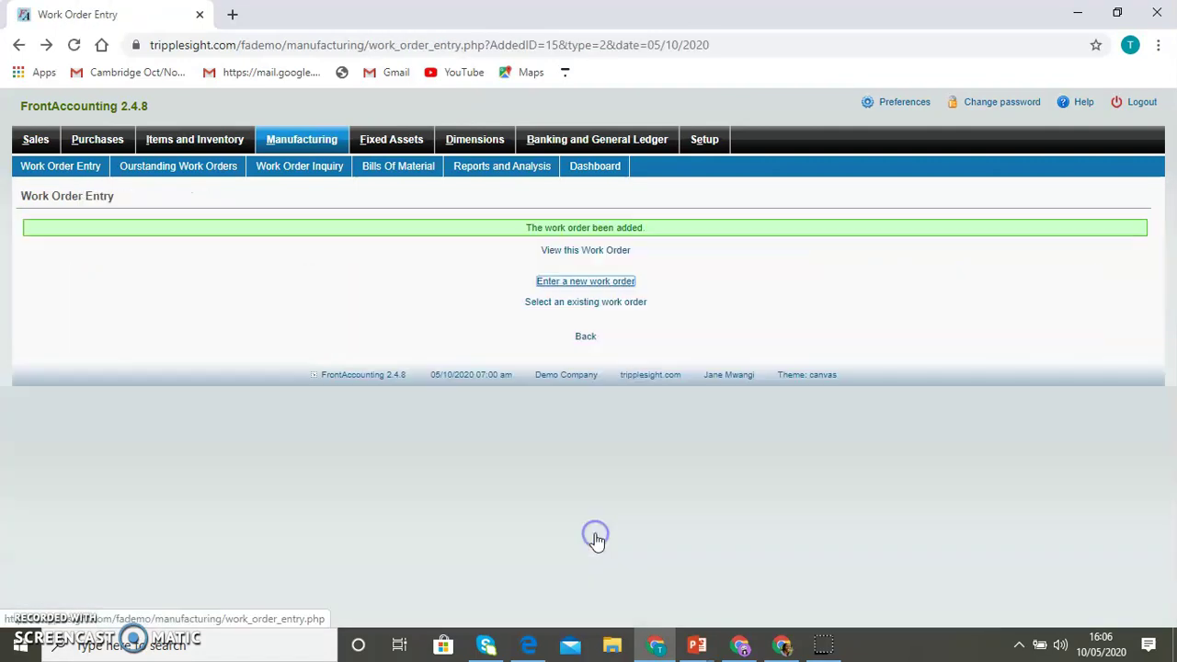
pyautogui.click(586, 336)
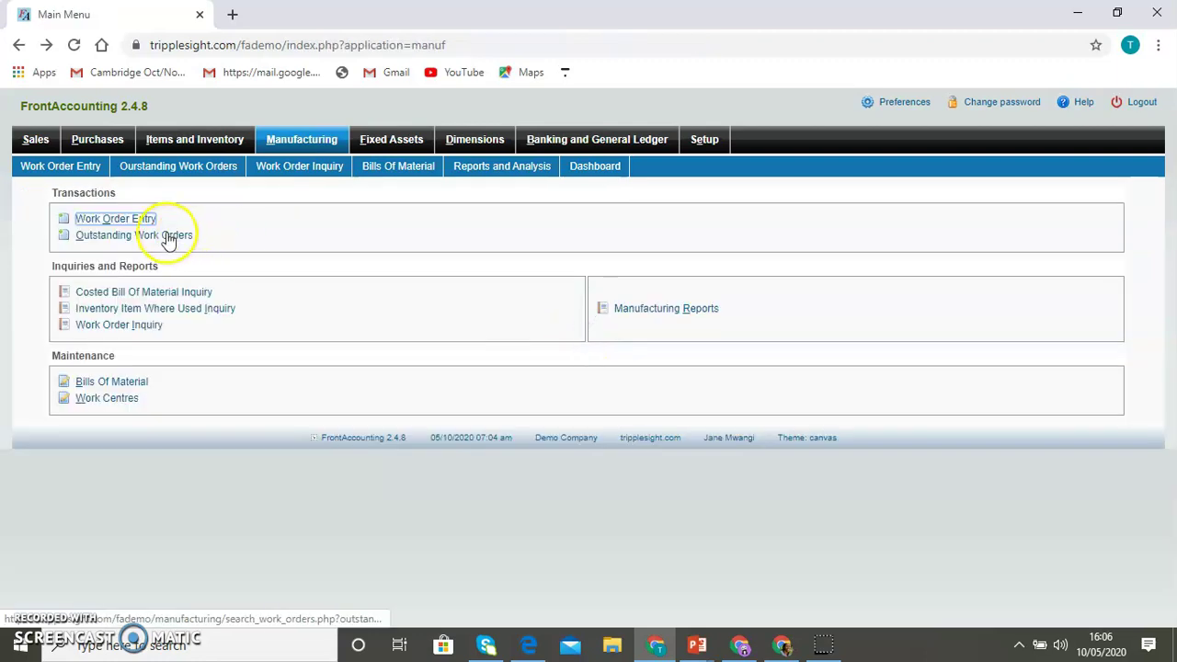
pyautogui.click(169, 235)
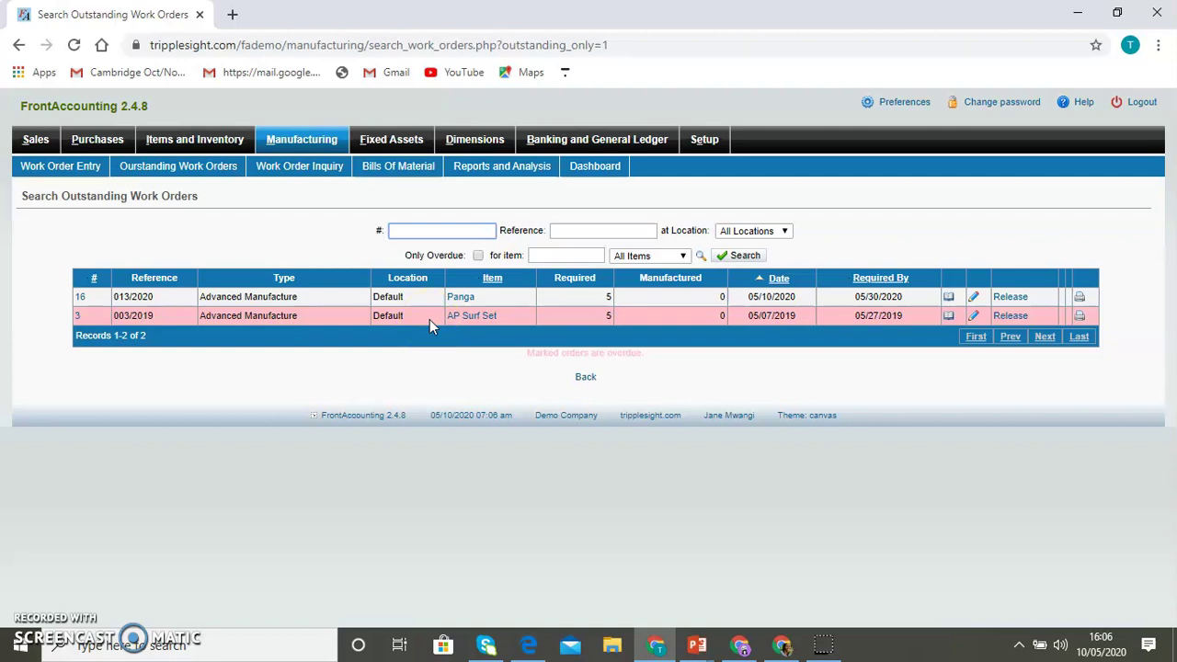
pyautogui.click(651, 310)
# Release Panga work order 16 with memo 'urgent' and return to the work order list.
pyautogui.click(1012, 297)
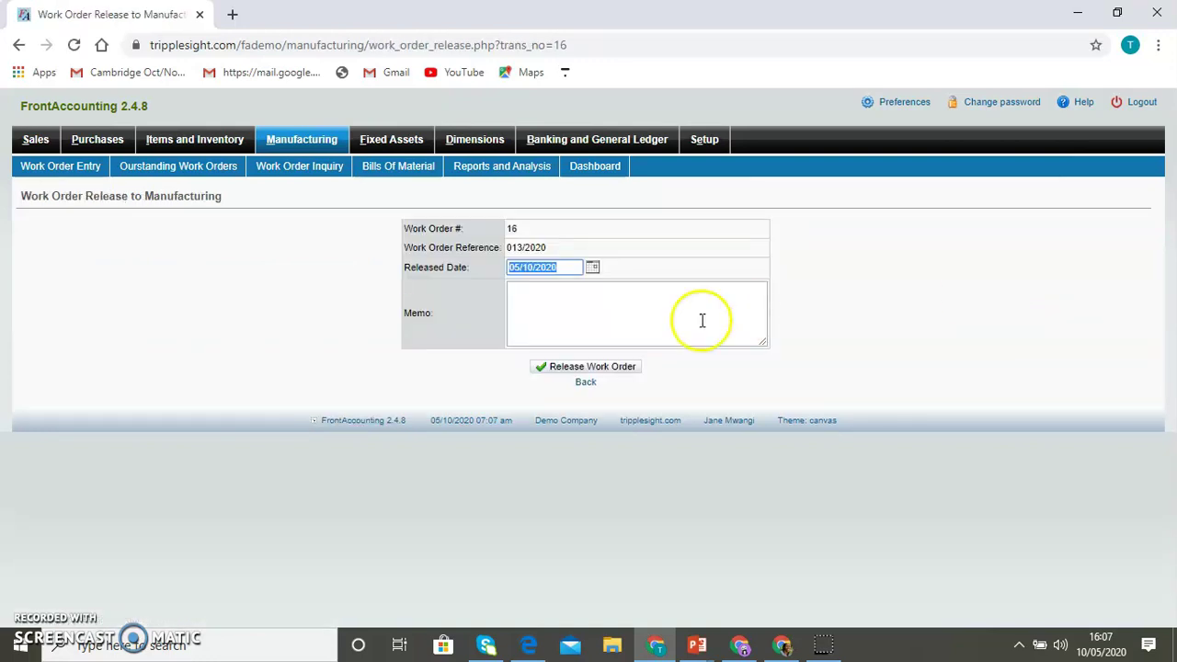
pyautogui.click(597, 330)
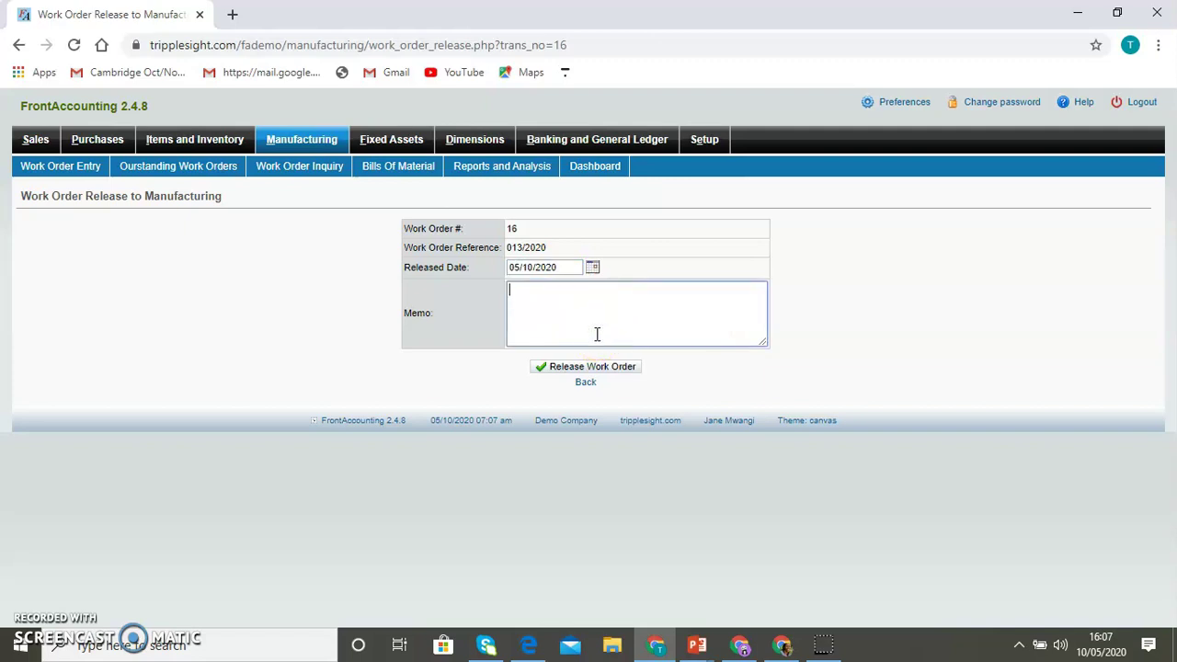
pyautogui.write('urg')
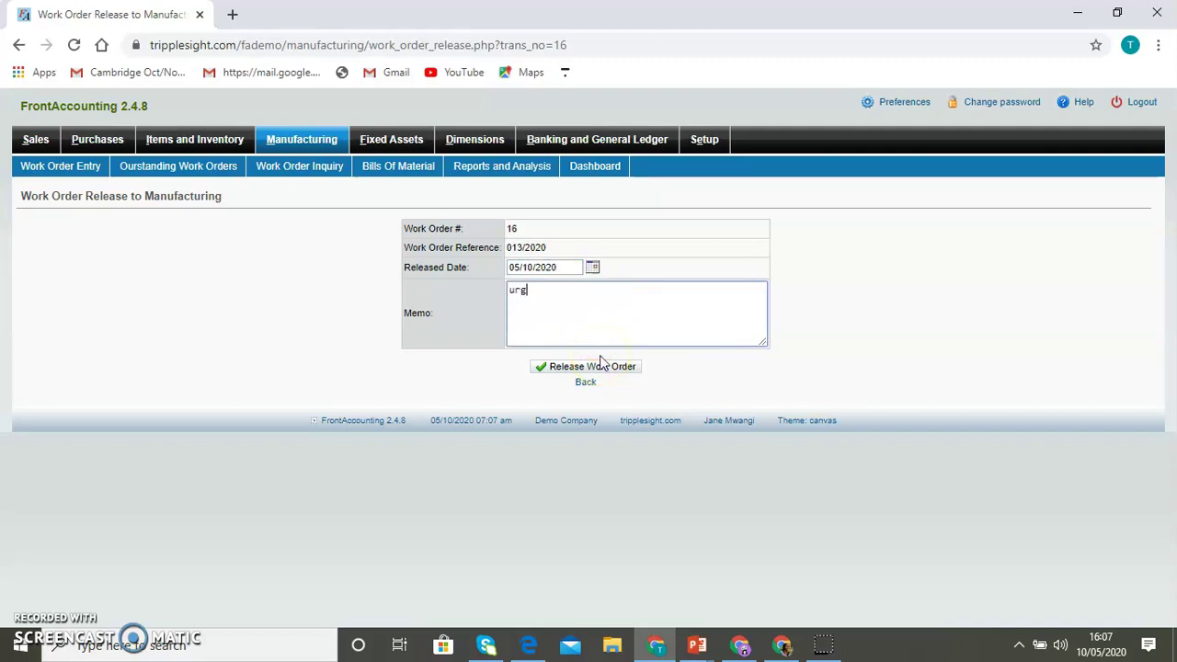
pyautogui.write('ent')
pyautogui.click(599, 368)
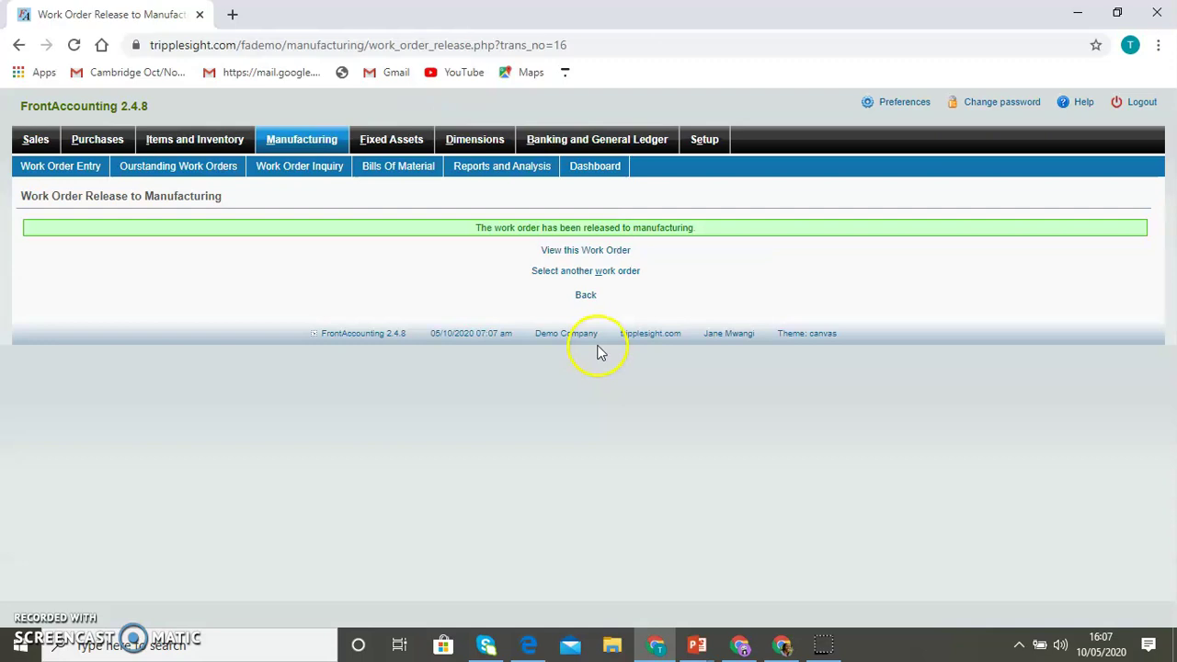
pyautogui.click(611, 273)
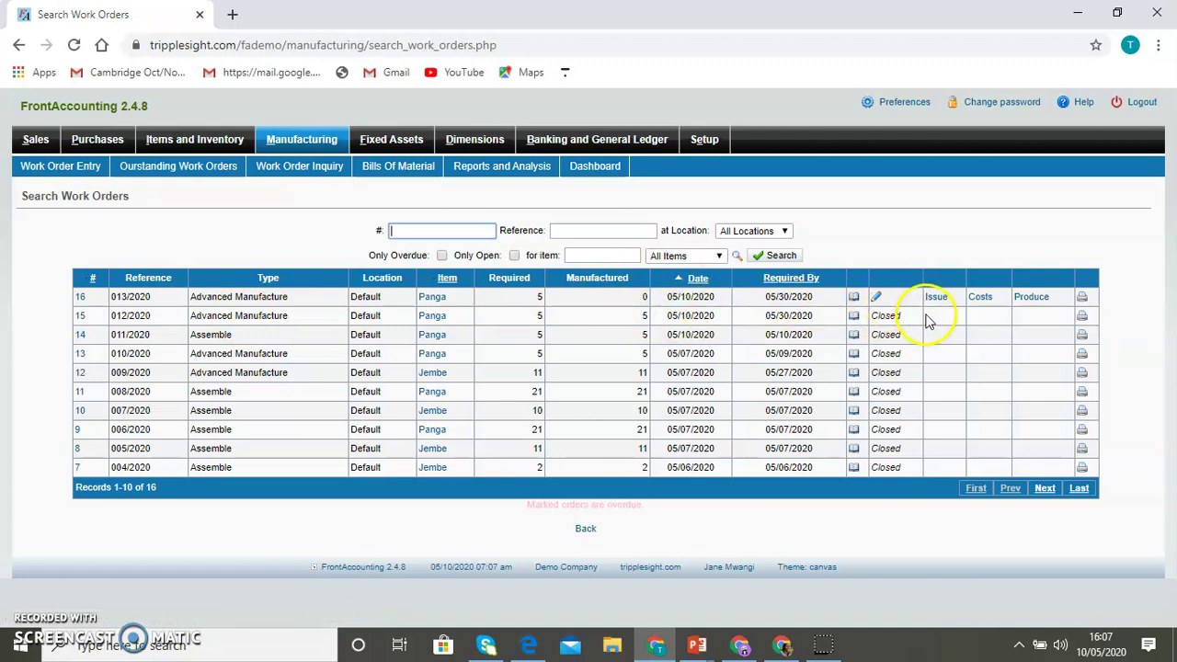
# Process the items issue for Panga work order 16 and return to the work order list.
pyautogui.tripleClick(996, 333)
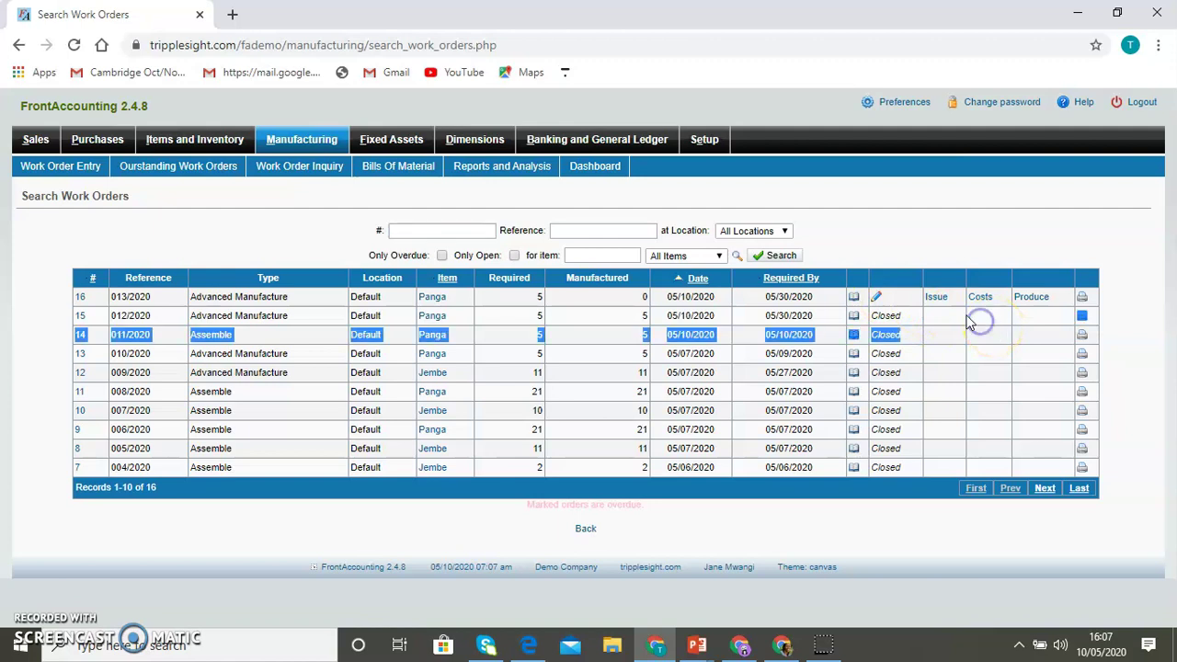
pyautogui.click(940, 297)
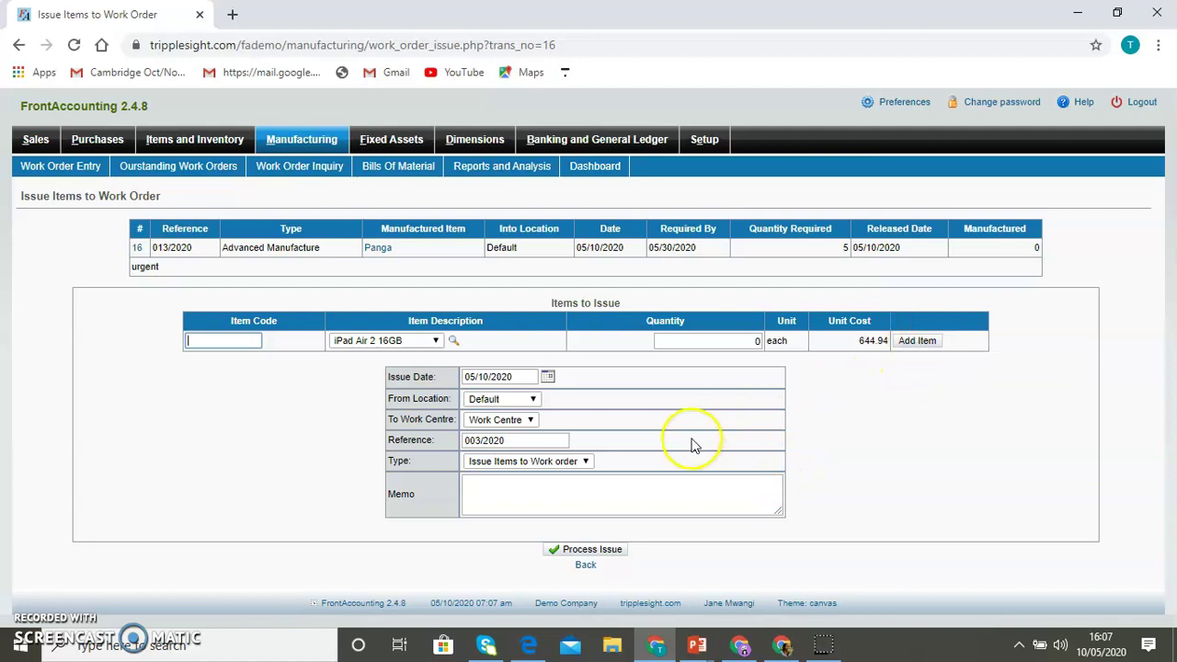
pyautogui.click(596, 550)
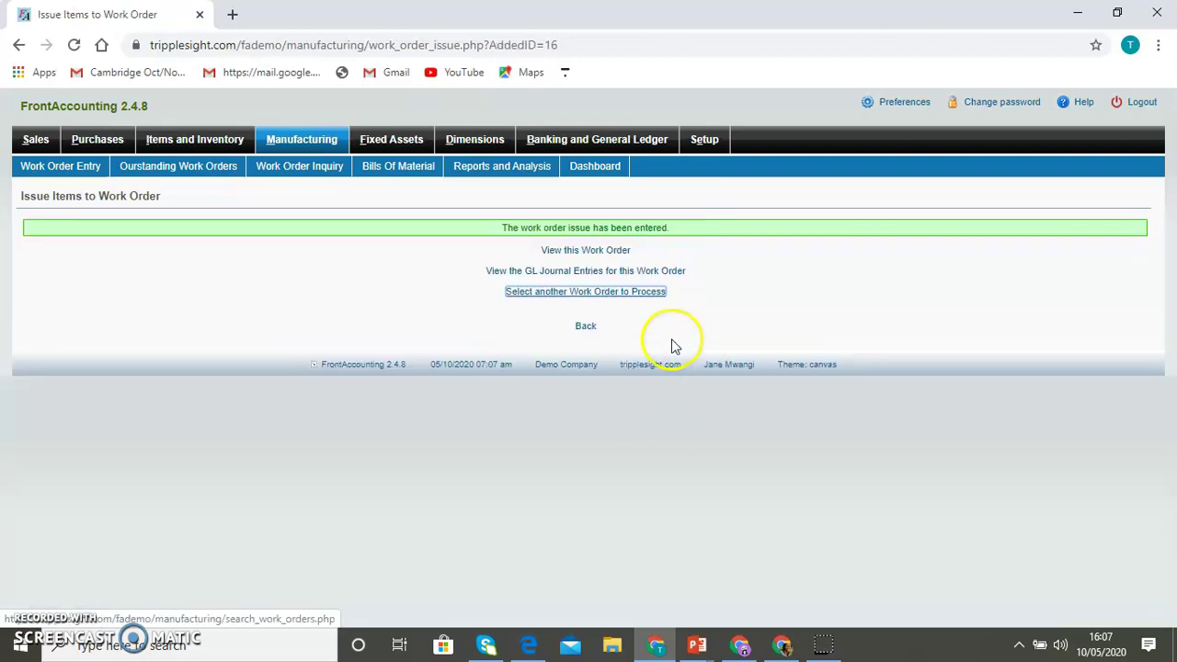
pyautogui.click(644, 292)
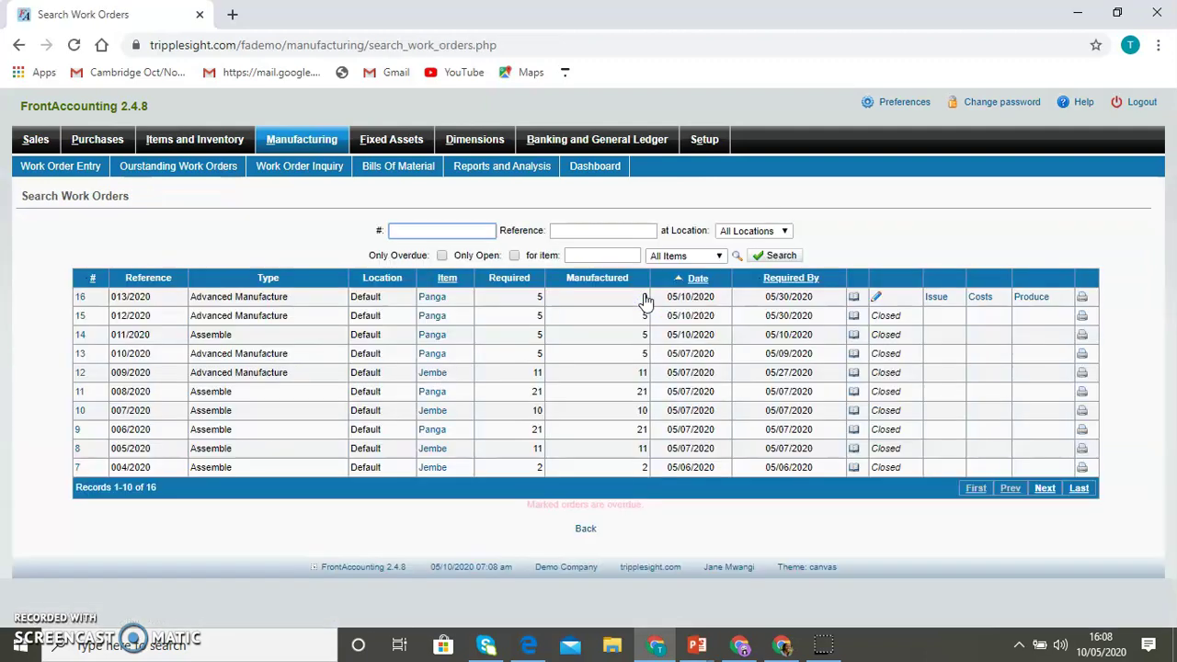
# Add a 120.00 labour cost with account 1070 to work order 16, then return to the list.
pyautogui.click(980, 297)
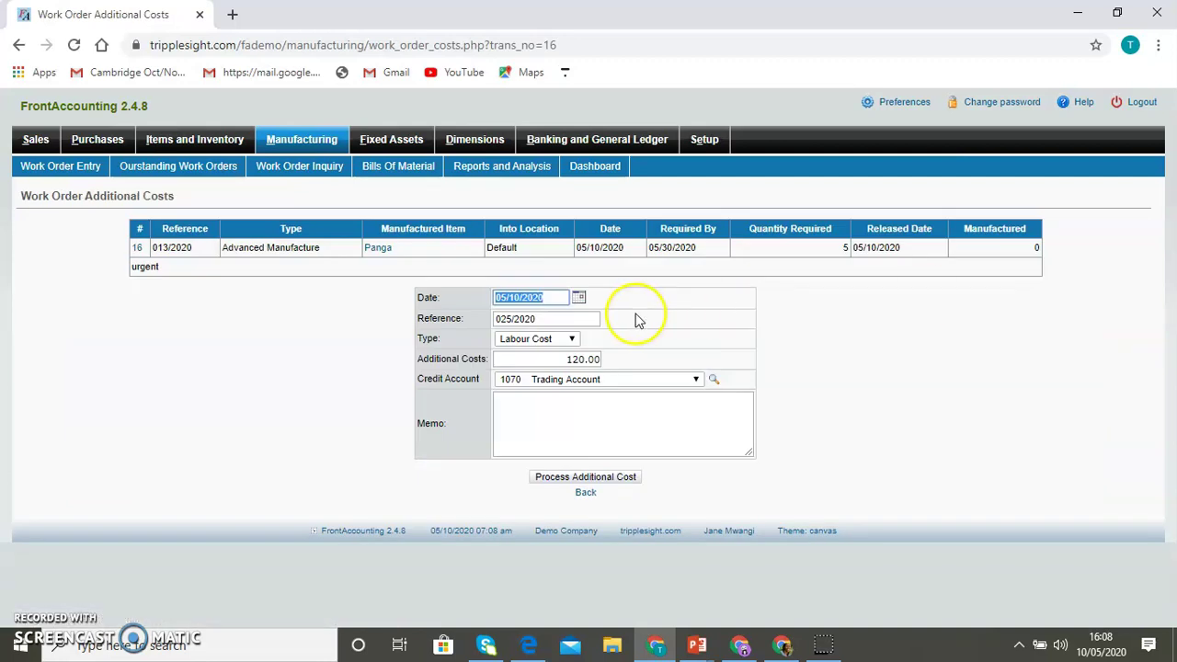
pyautogui.click(586, 477)
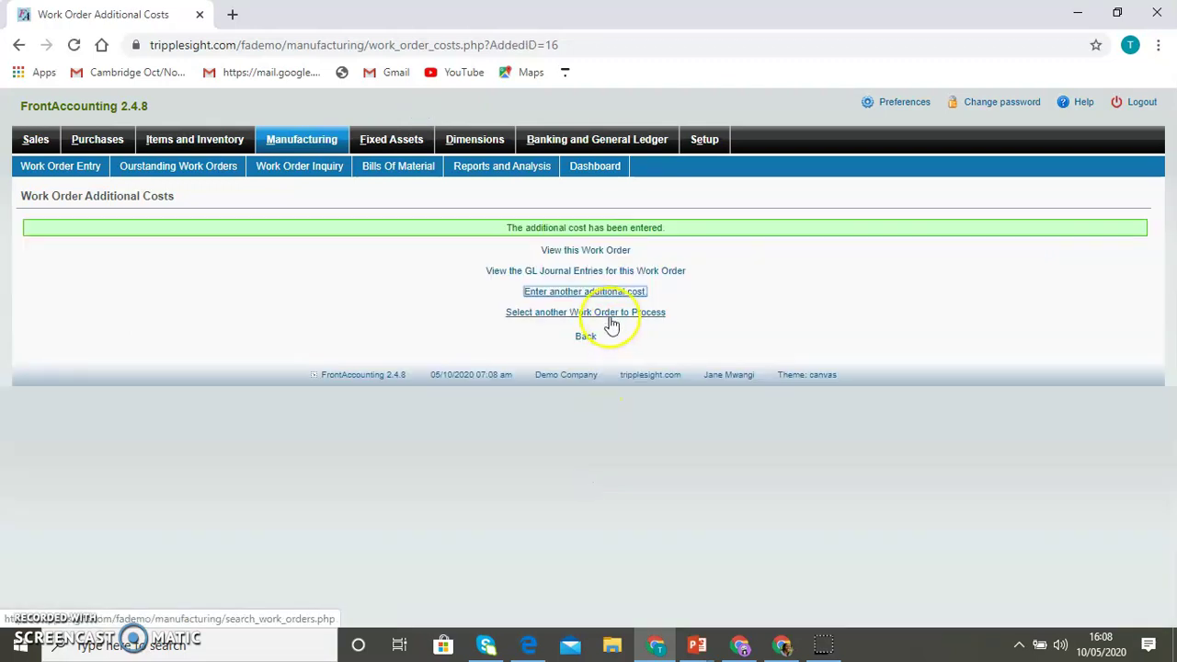
pyautogui.click(607, 312)
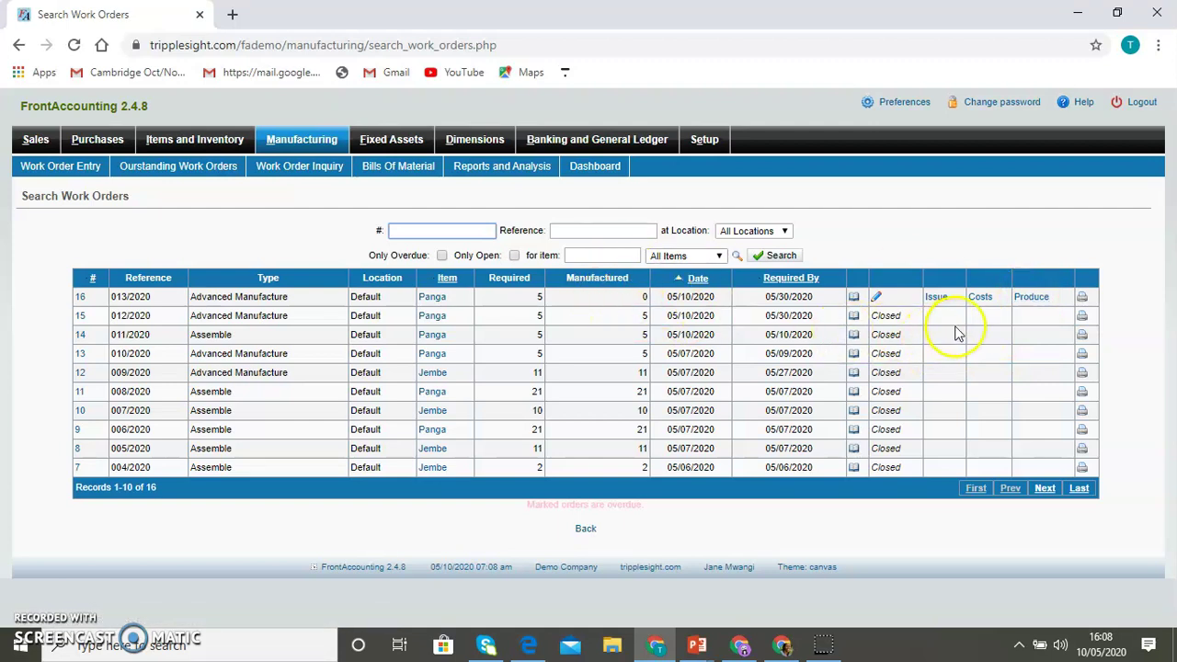
# Produce 5 finished Panga on work order 16 and go back to the production form.
pyautogui.click(1032, 297)
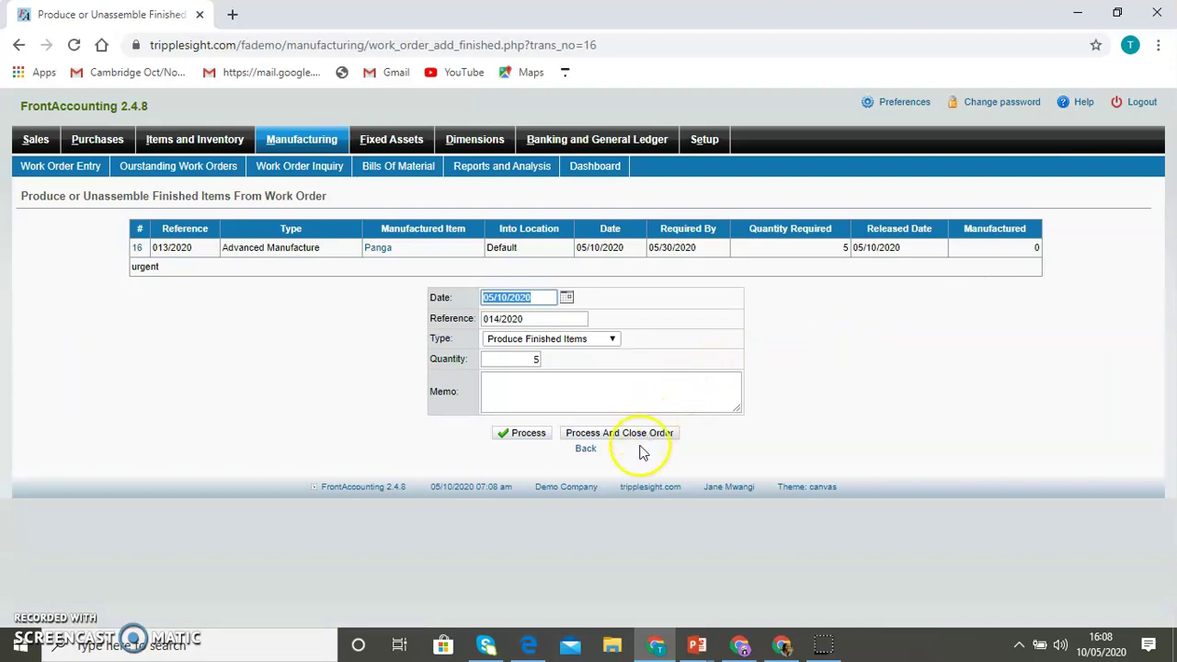
pyautogui.click(528, 433)
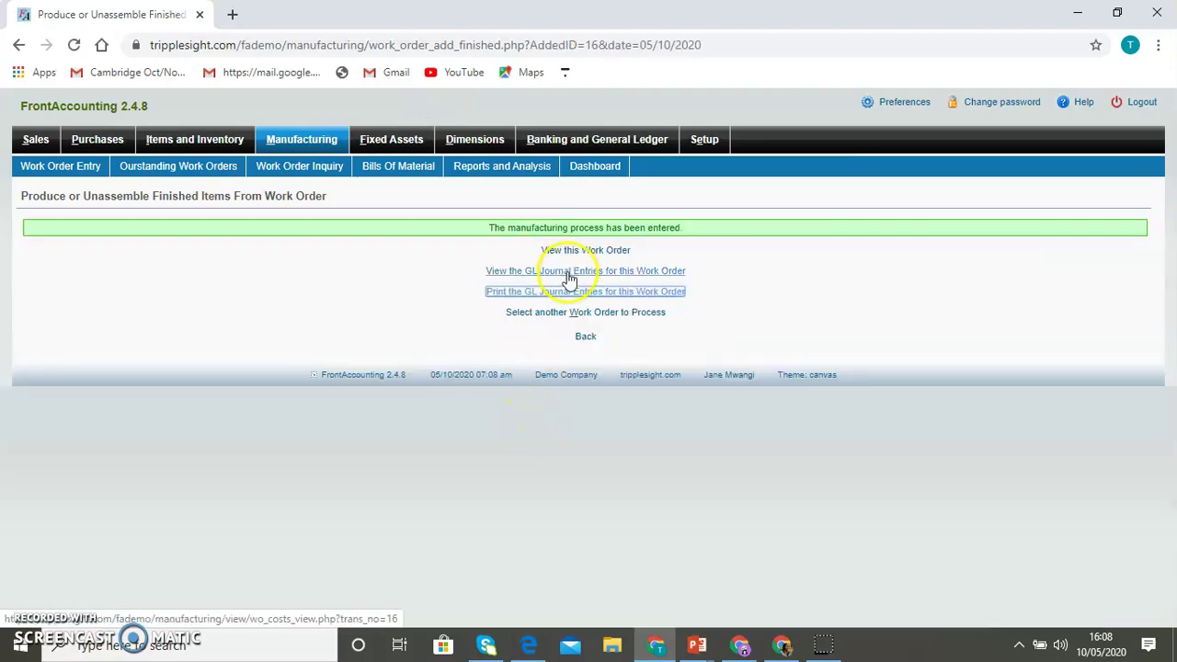
pyautogui.click(567, 296)
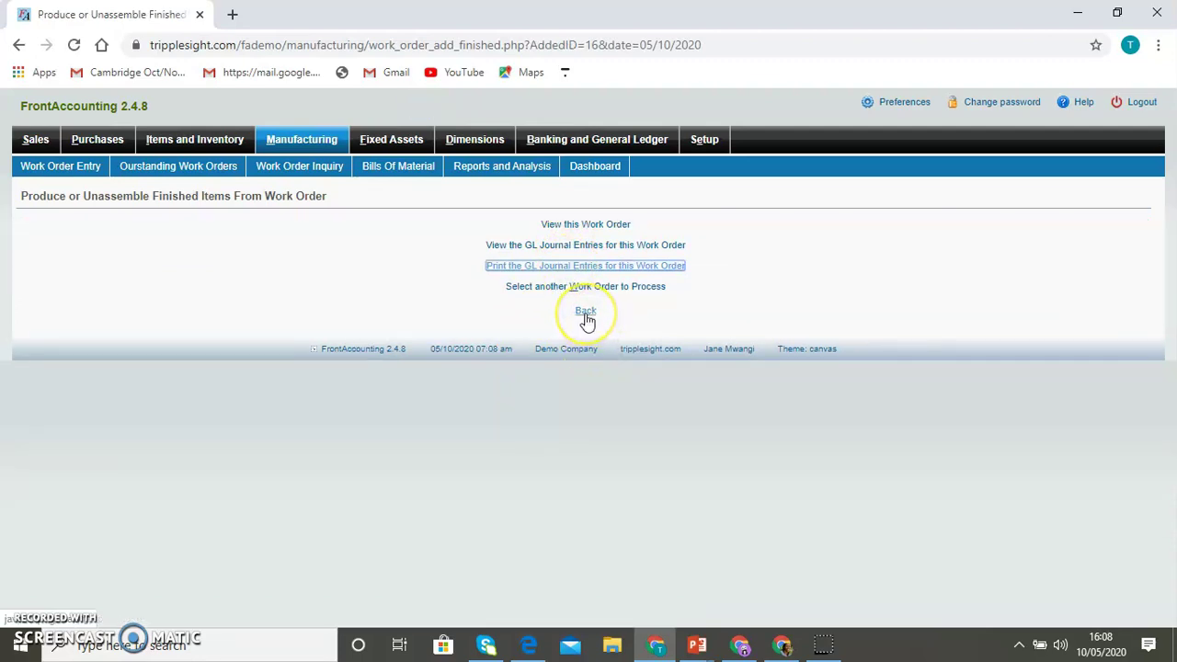
pyautogui.click(586, 312)
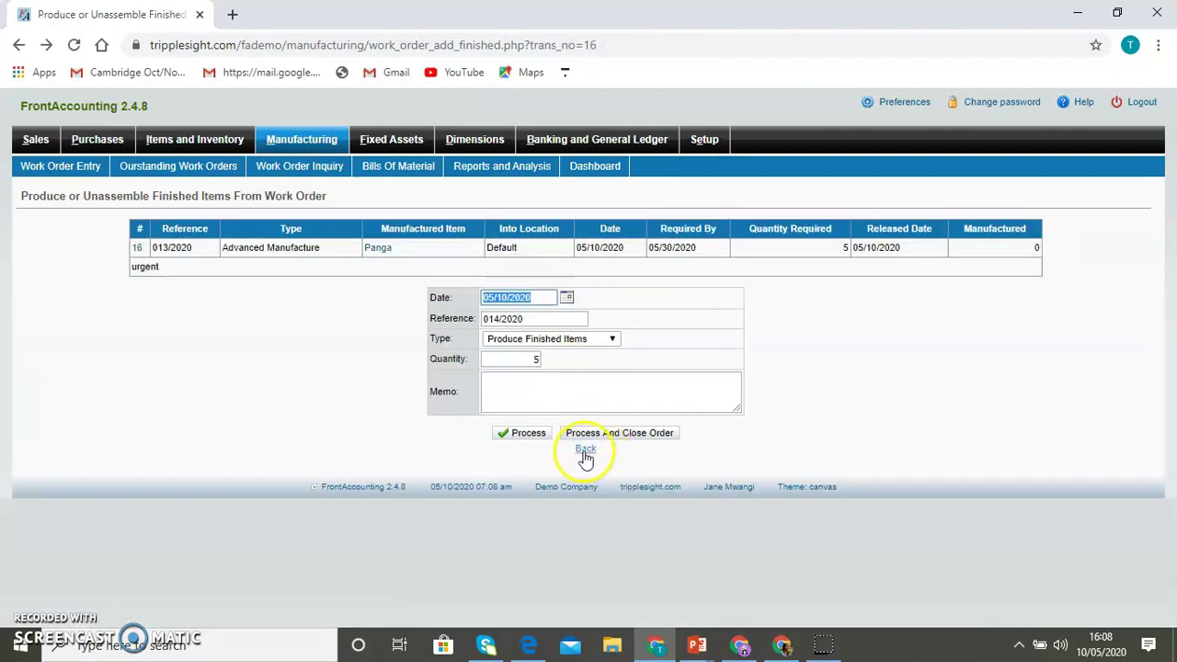
# Retry the production, then check work order 16's details showing it closed with 5 made.
pyautogui.click(529, 433)
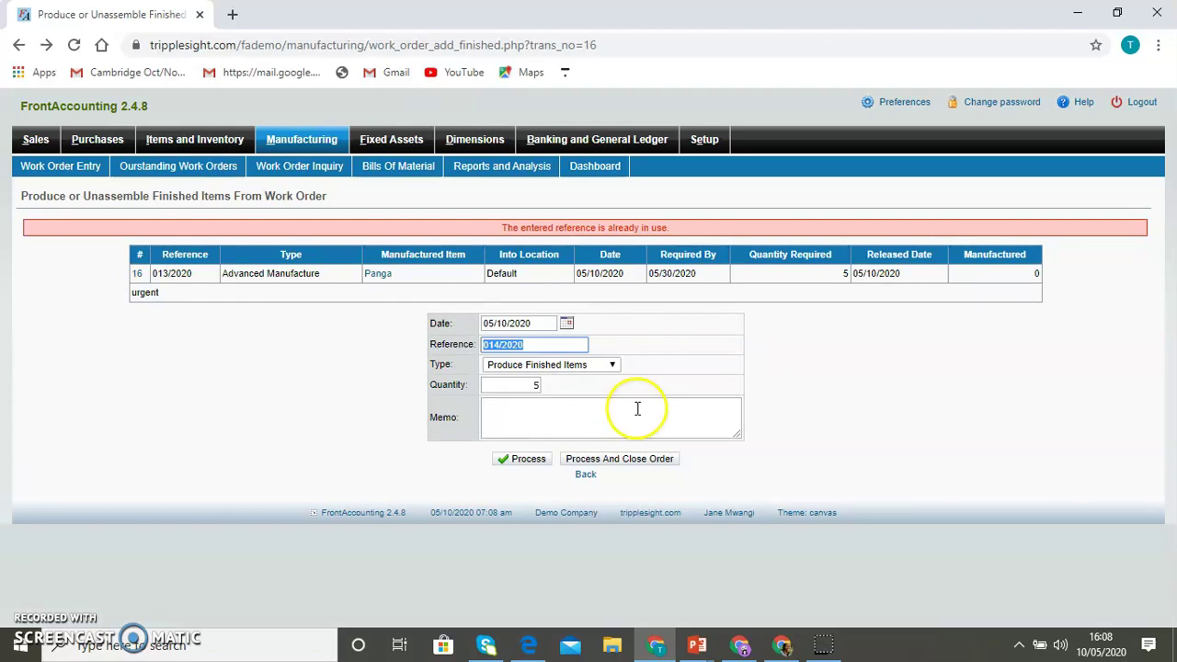
pyautogui.click(138, 273)
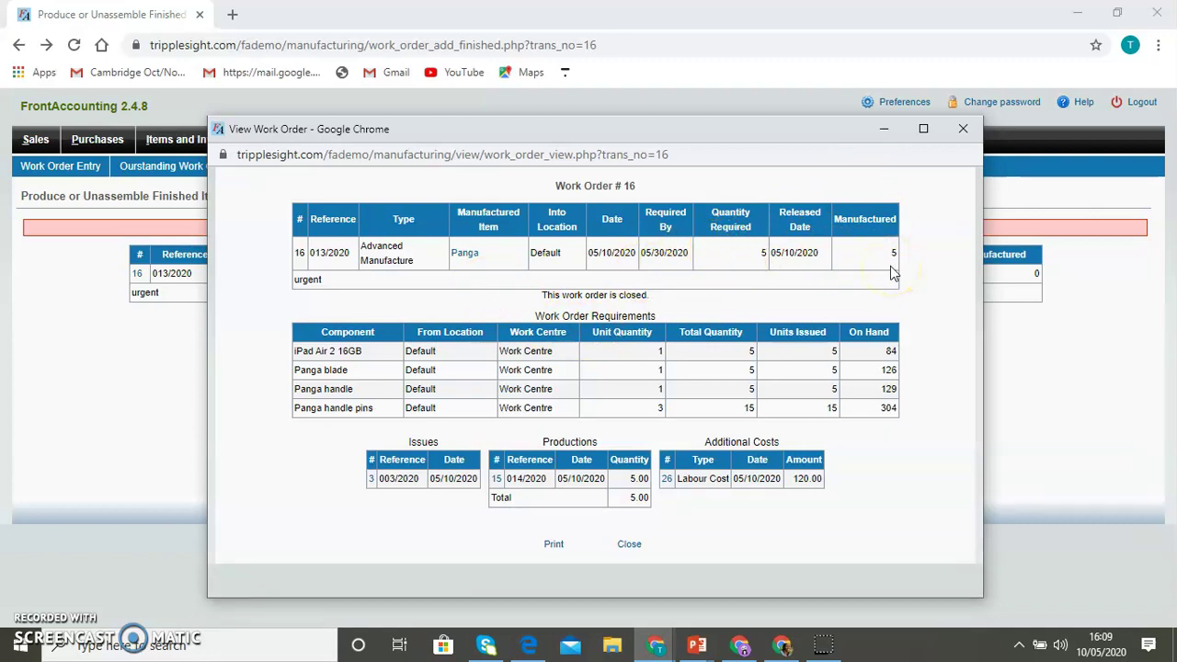
pyautogui.click(635, 546)
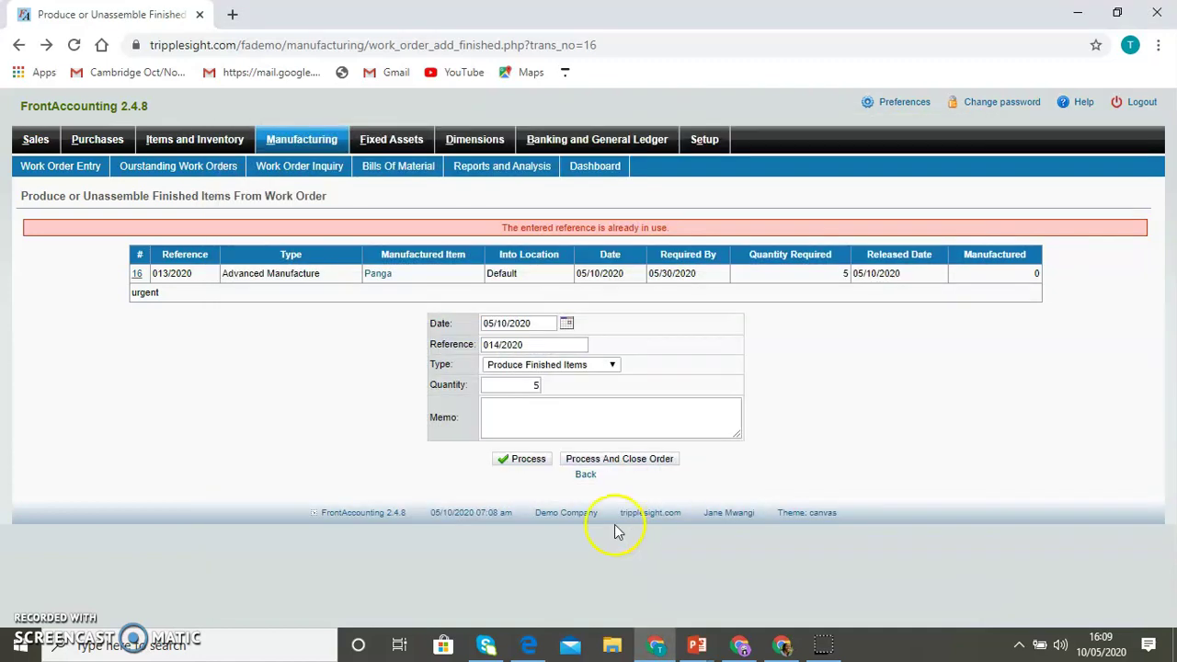
pyautogui.click(586, 474)
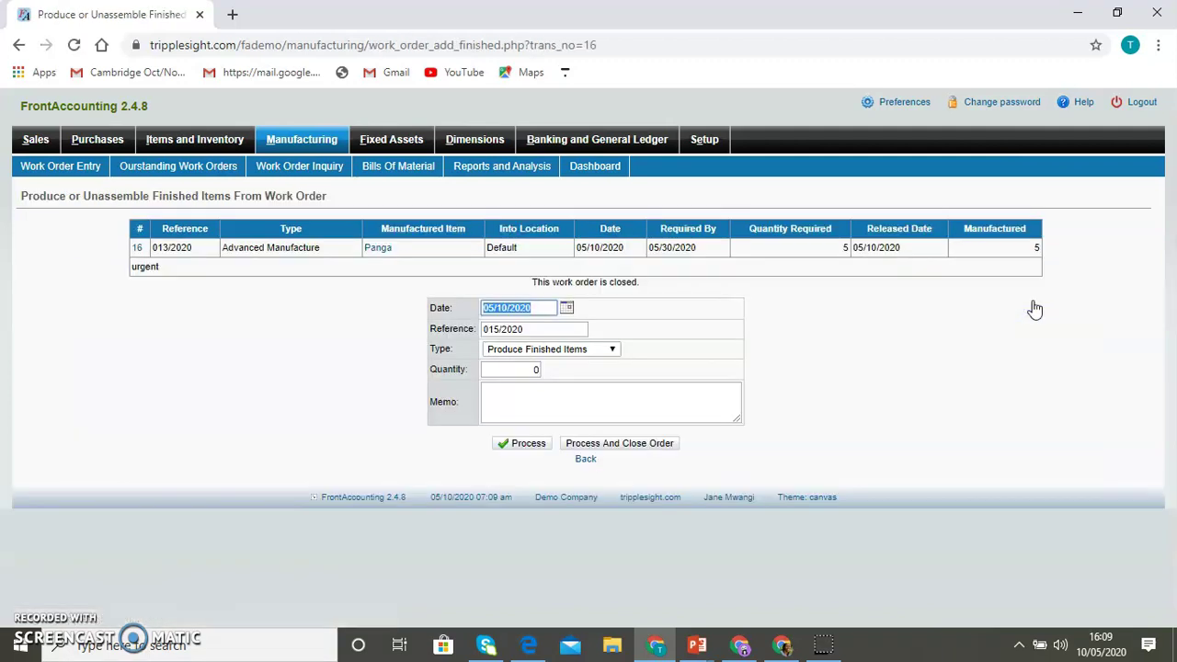
# Post the production and show the Search Work Orders list with all orders closed.
pyautogui.click(654, 444)
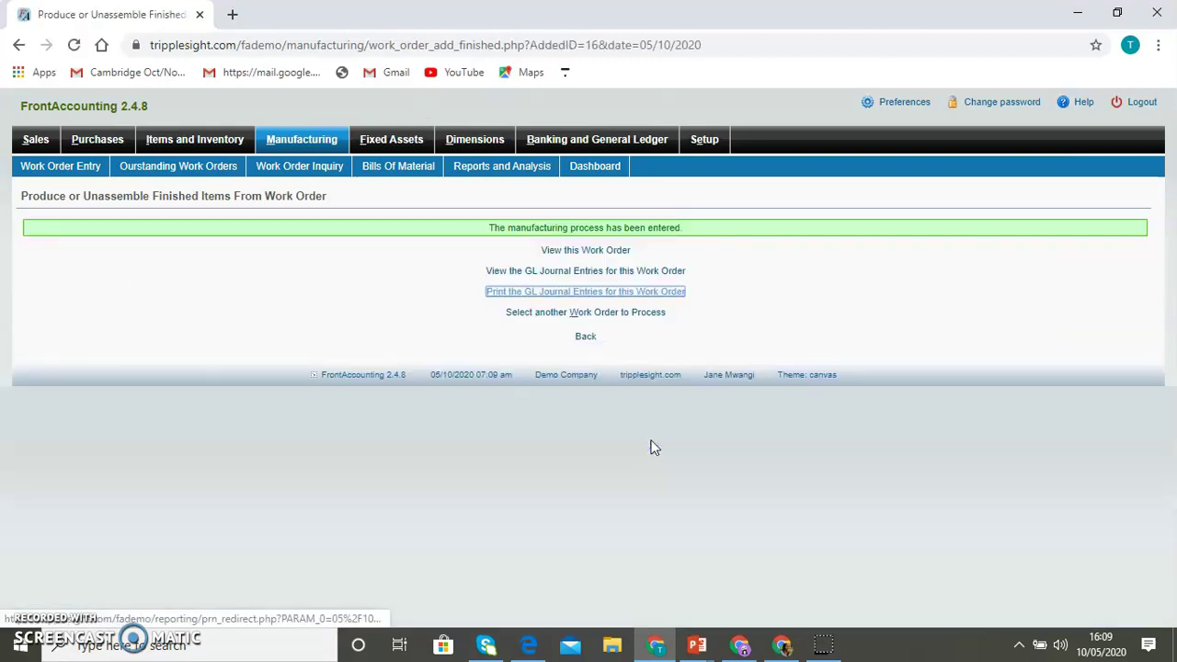
pyautogui.click(628, 314)
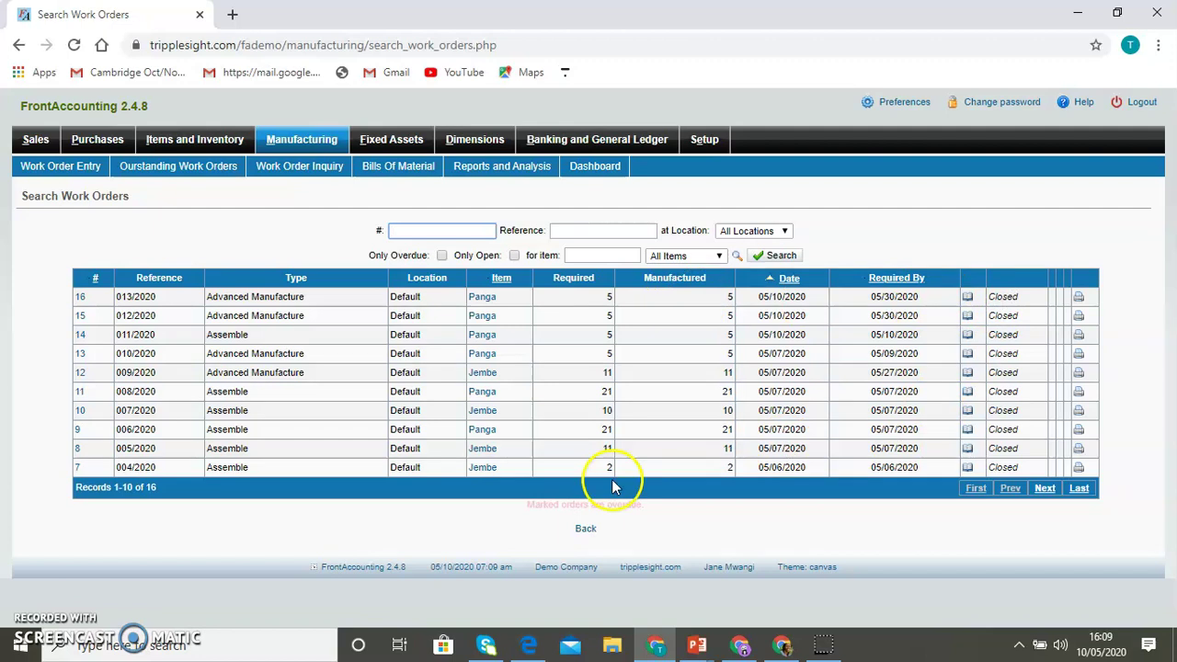
pyautogui.click(585, 528)
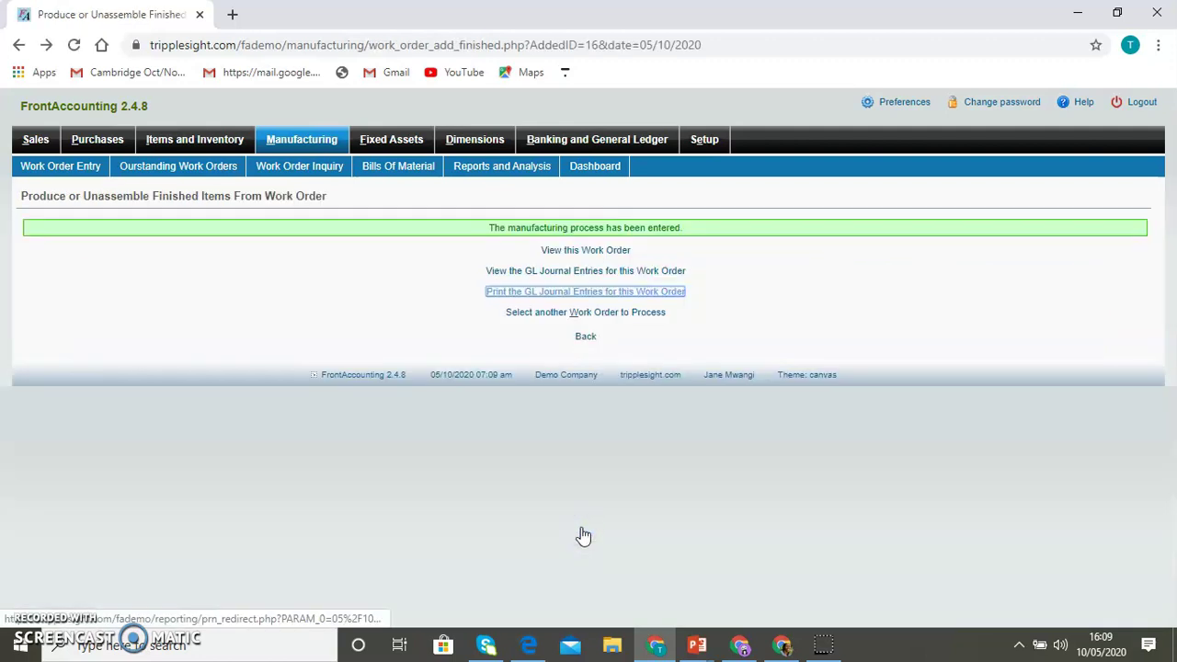
pyautogui.click(585, 336)
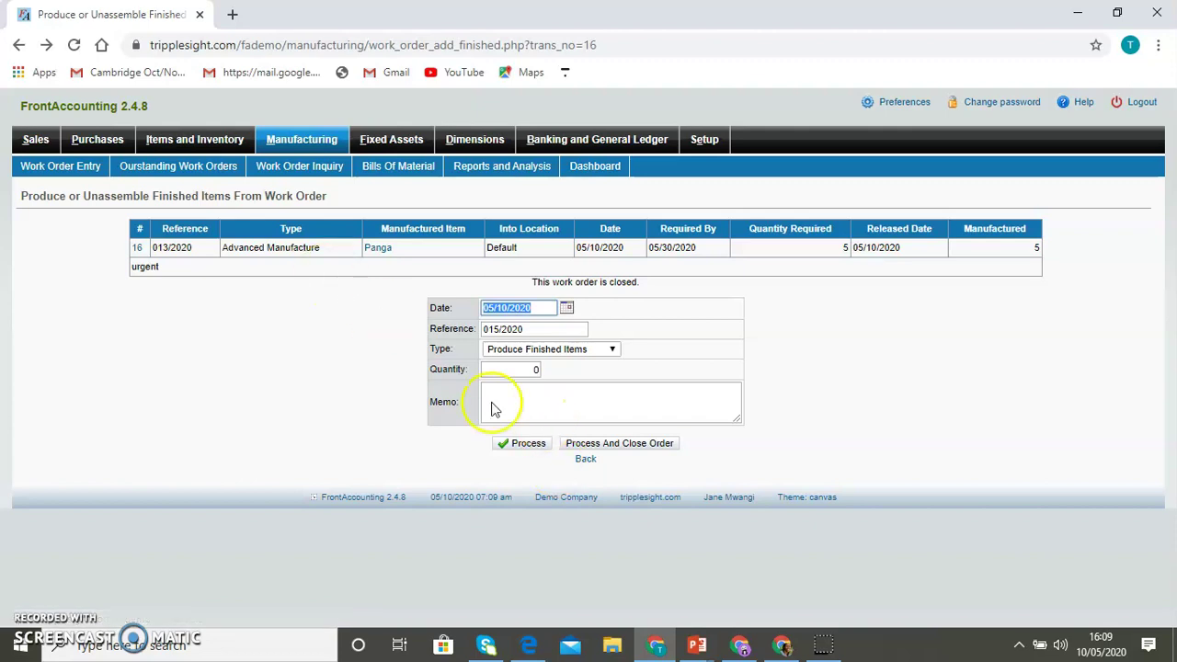
pyautogui.click(583, 458)
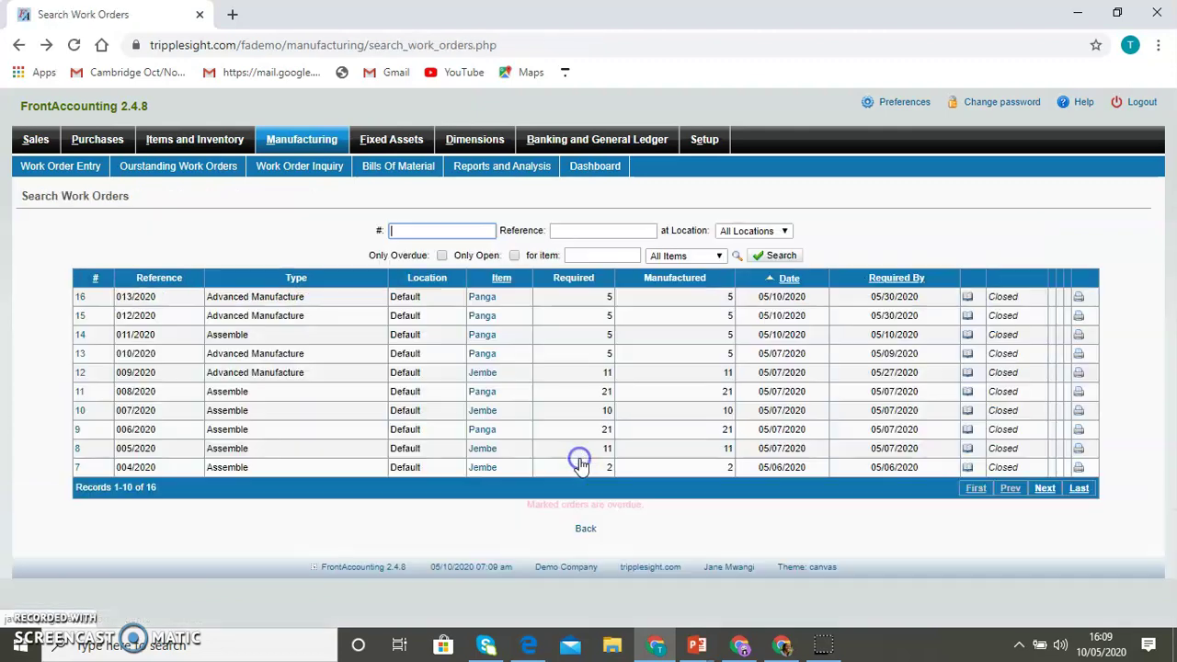
pyautogui.click(585, 528)
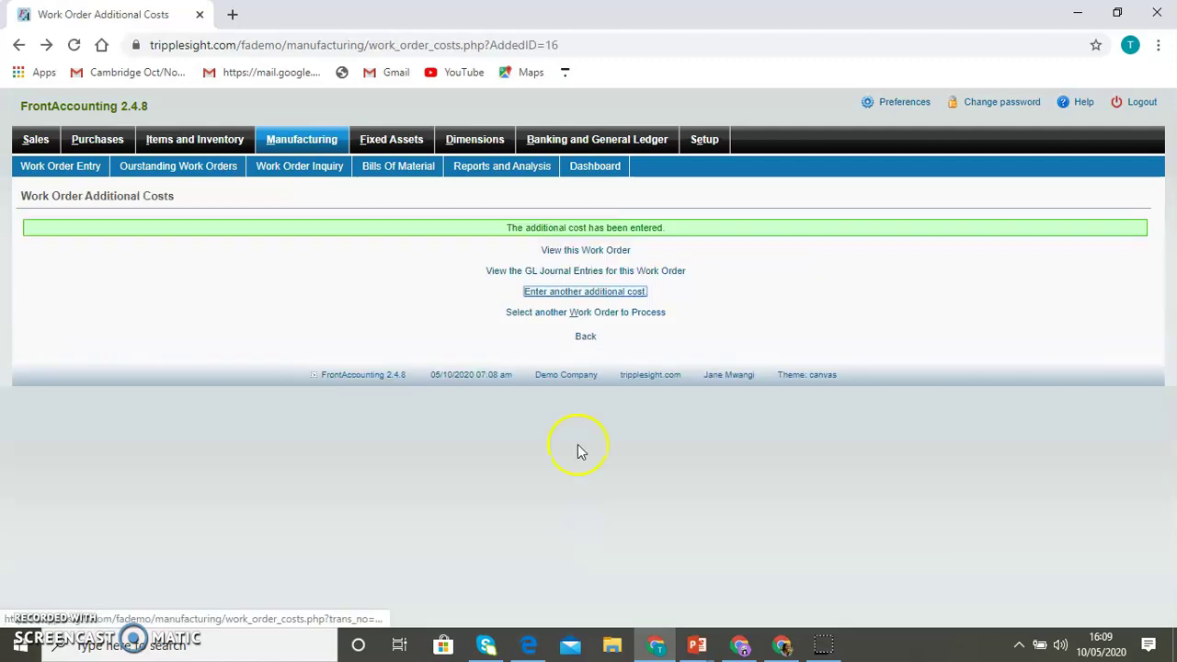
pyautogui.click(585, 336)
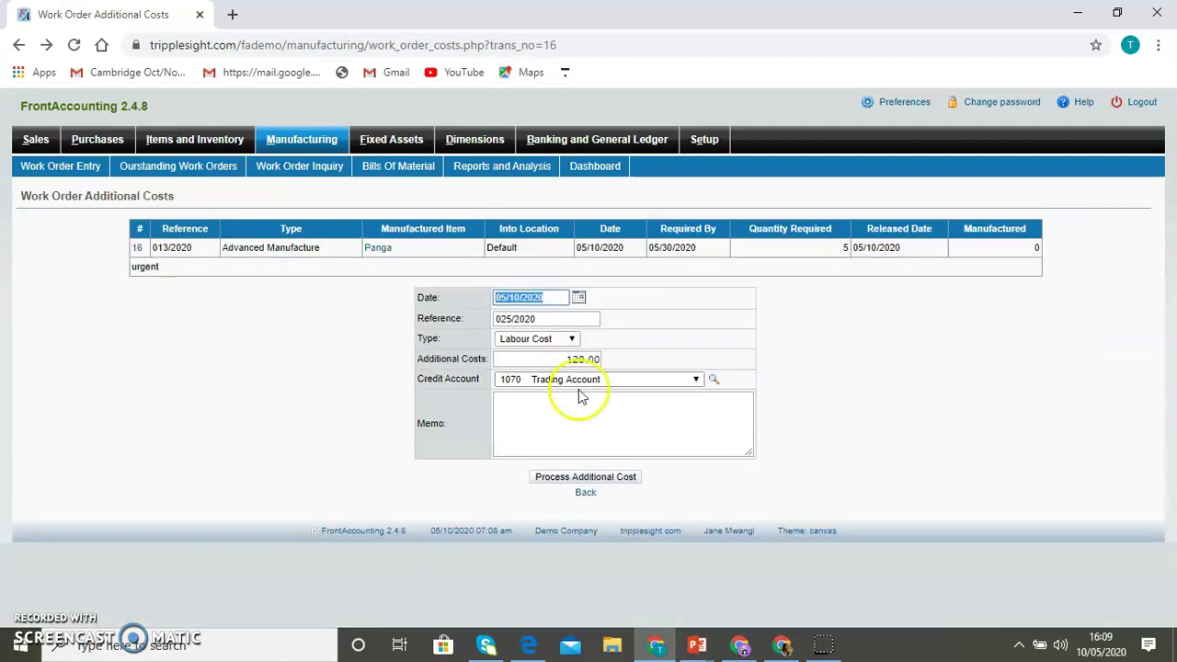
pyautogui.click(585, 492)
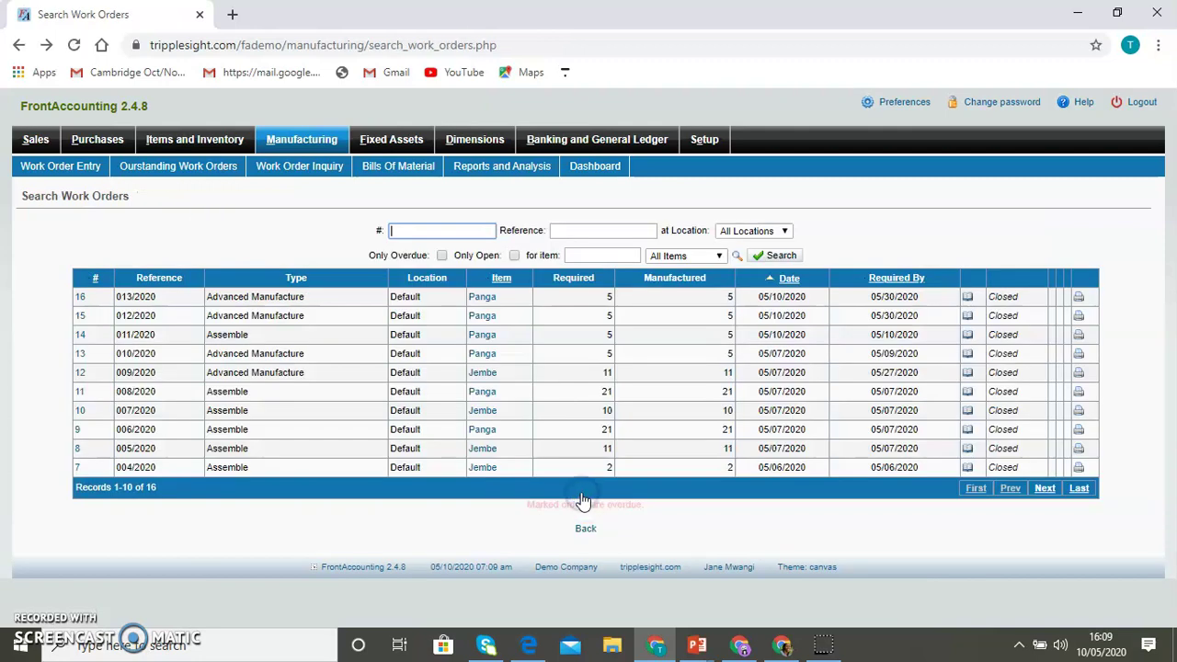
pyautogui.click(585, 528)
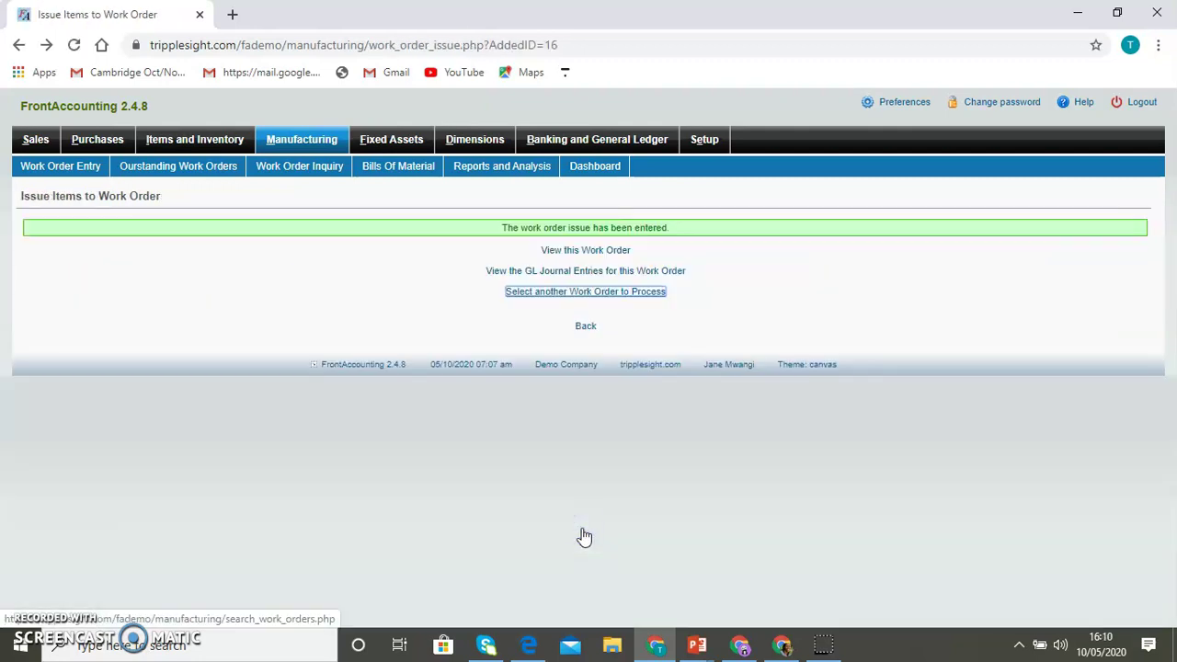
pyautogui.click(586, 291)
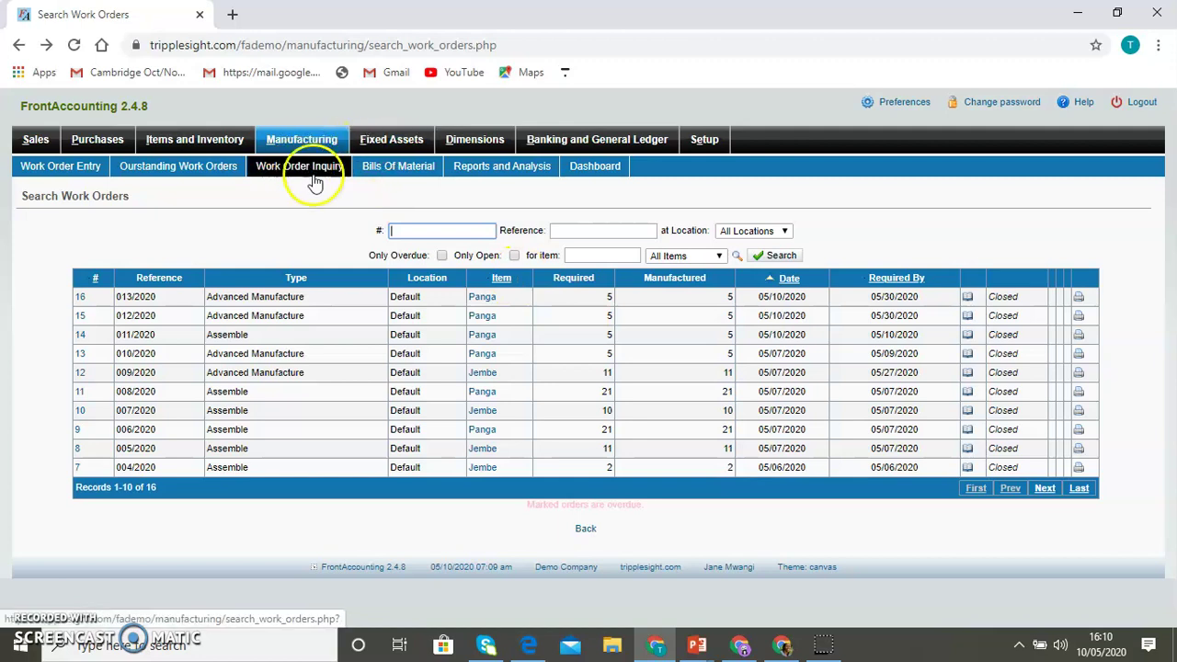
# Open the Work Order Listing report and filter it to the item Panga (PRD002).
pyautogui.click(480, 170)
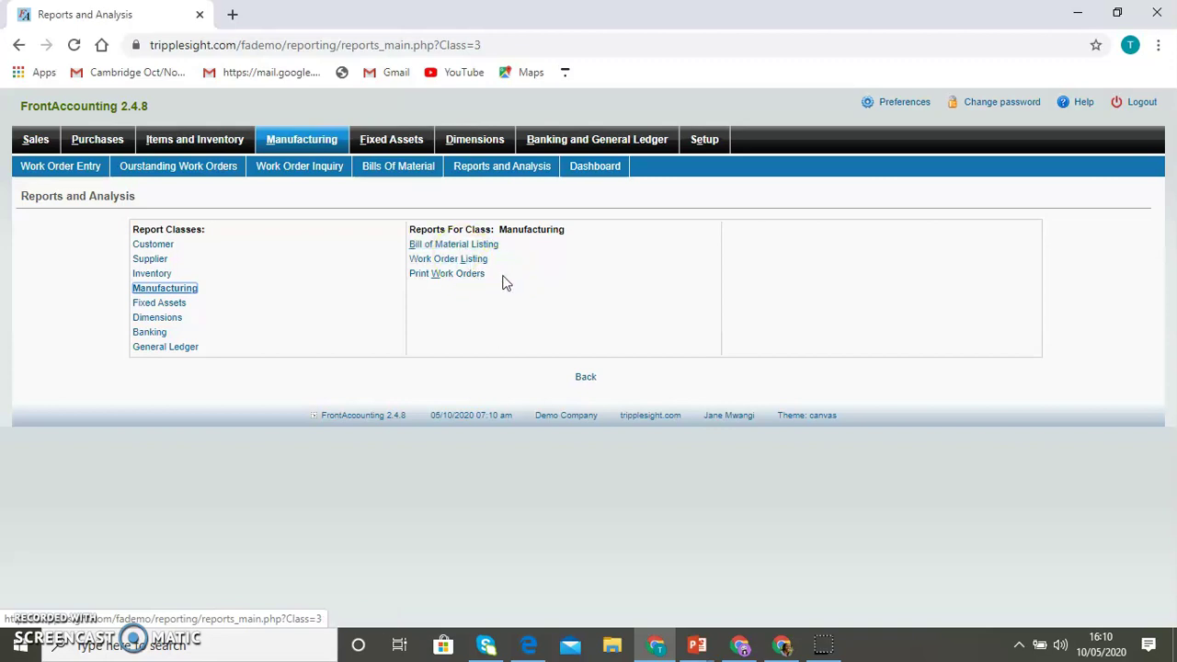
pyautogui.click(474, 260)
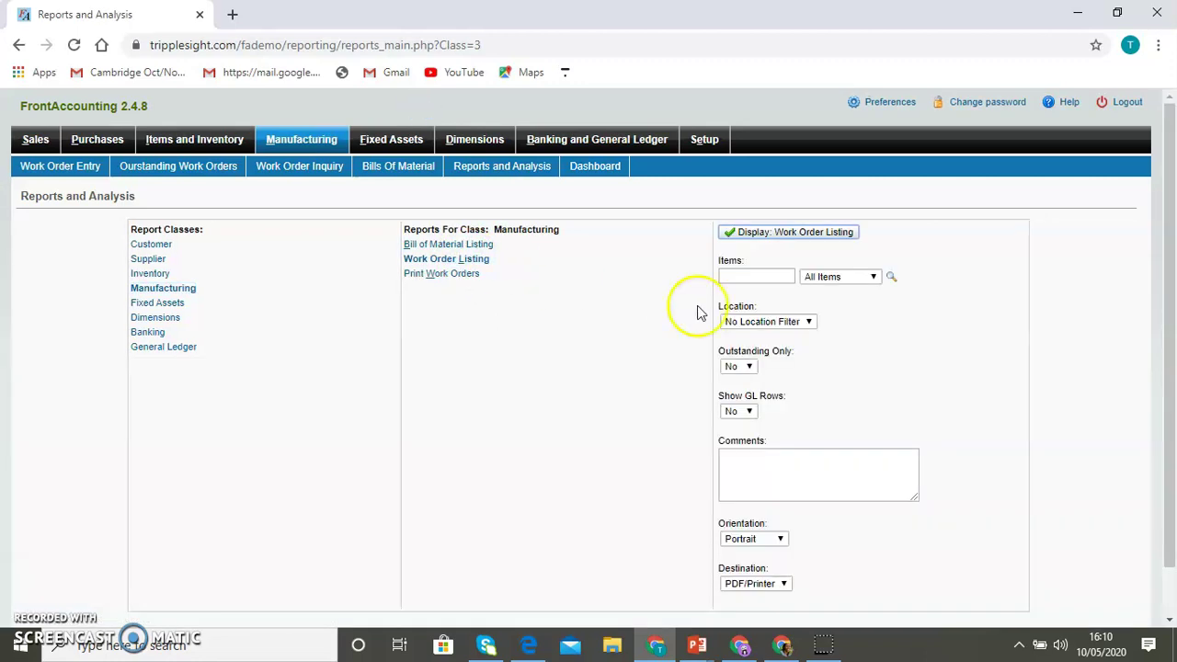
pyautogui.click(874, 277)
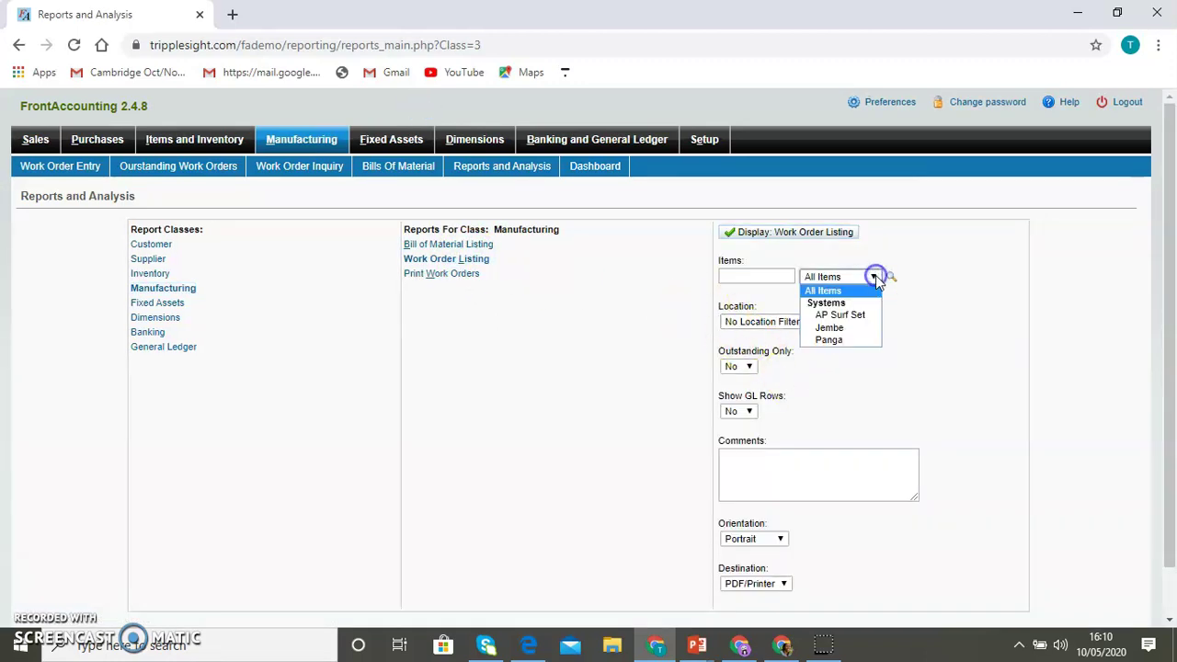
pyautogui.click(830, 339)
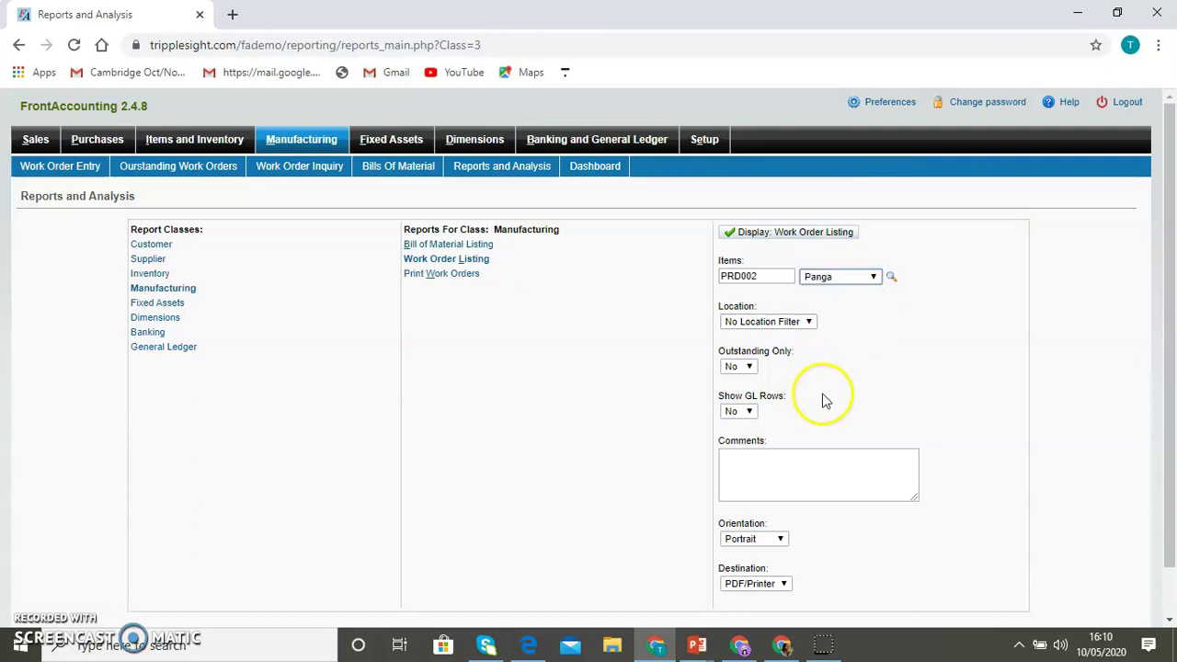
pyautogui.click(830, 237)
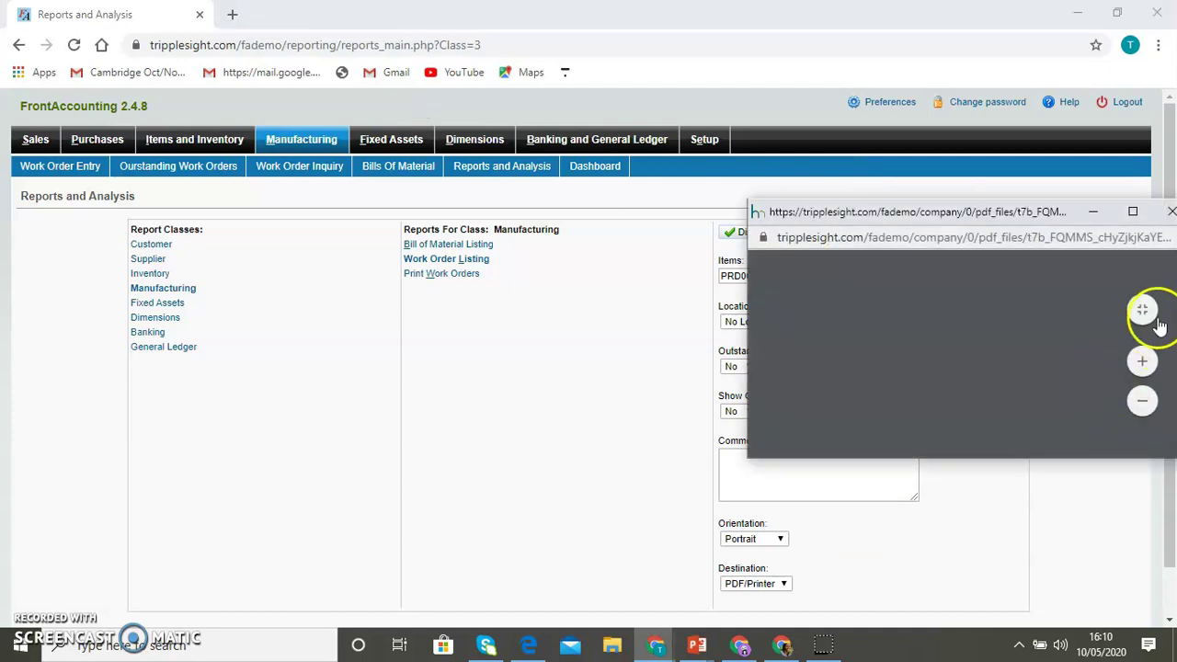
pyautogui.click(1133, 212)
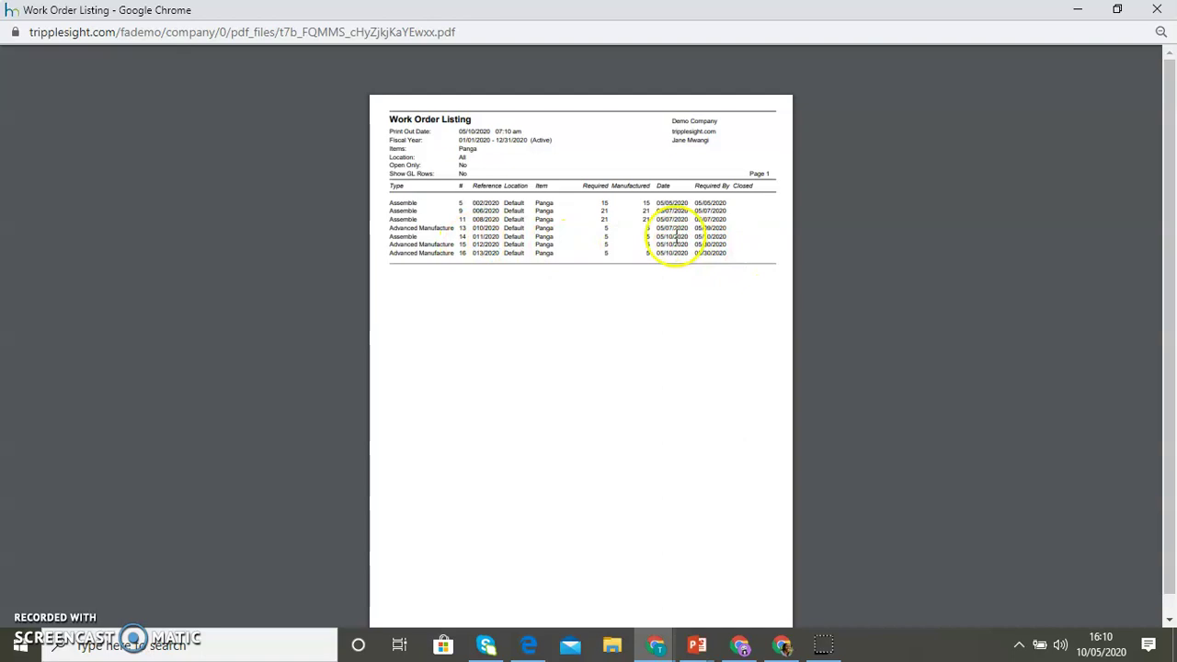
pyautogui.moveTo(956, 349)
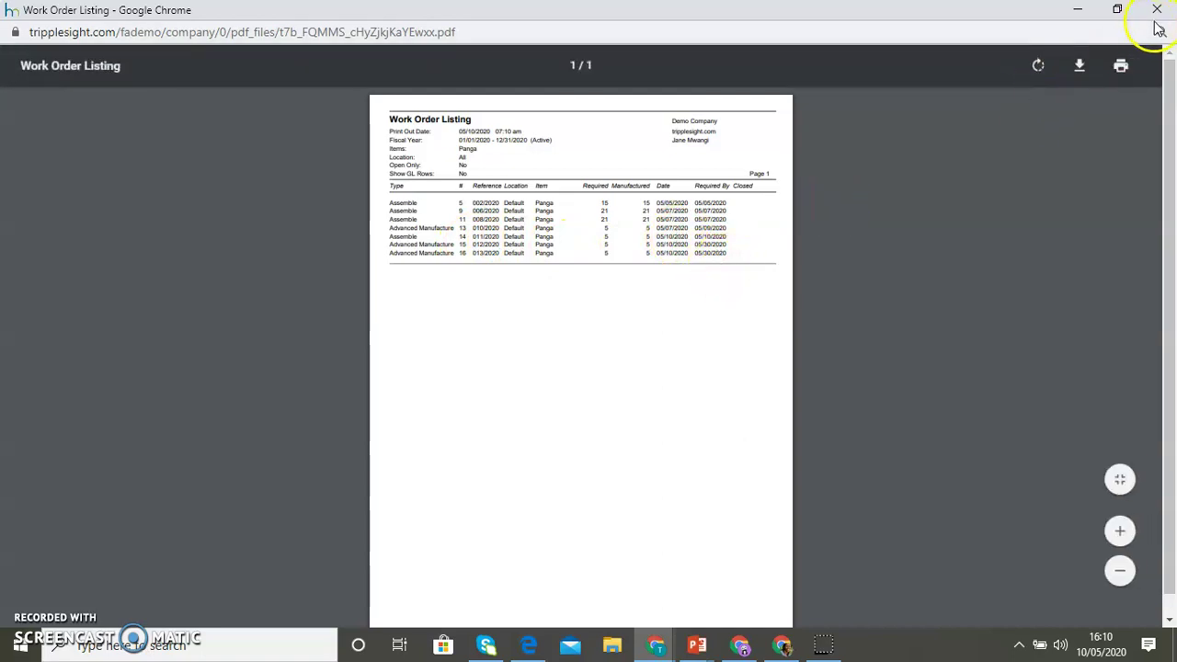
pyautogui.click(1157, 9)
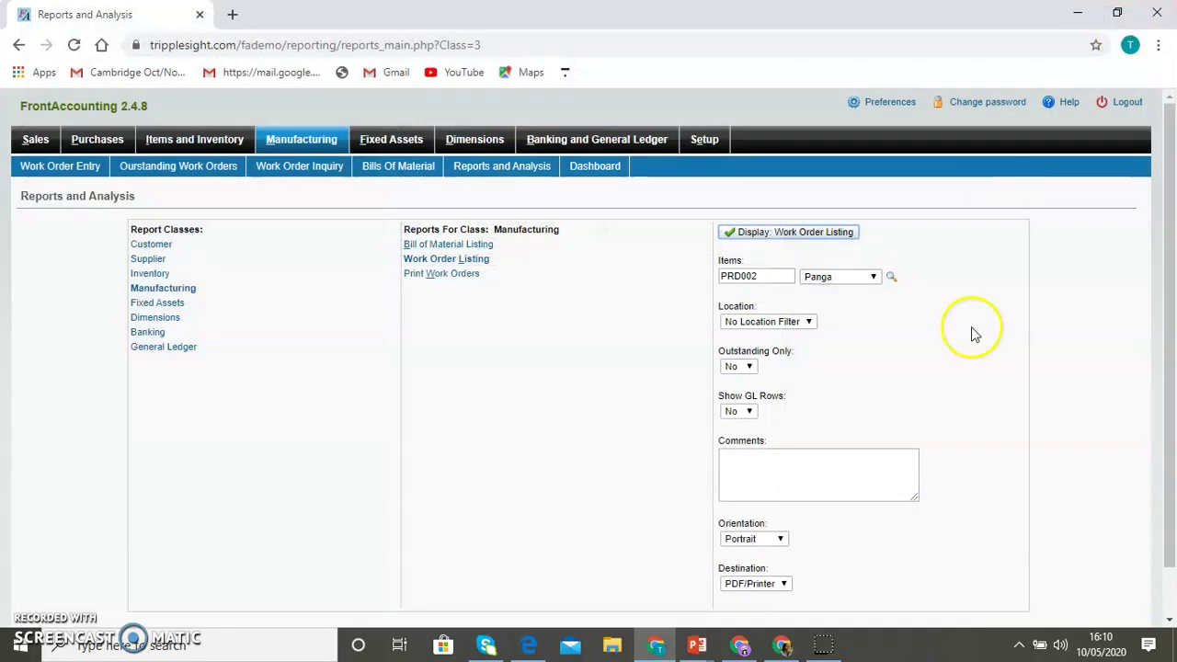
pyautogui.scroll(-3, 1172, 597)
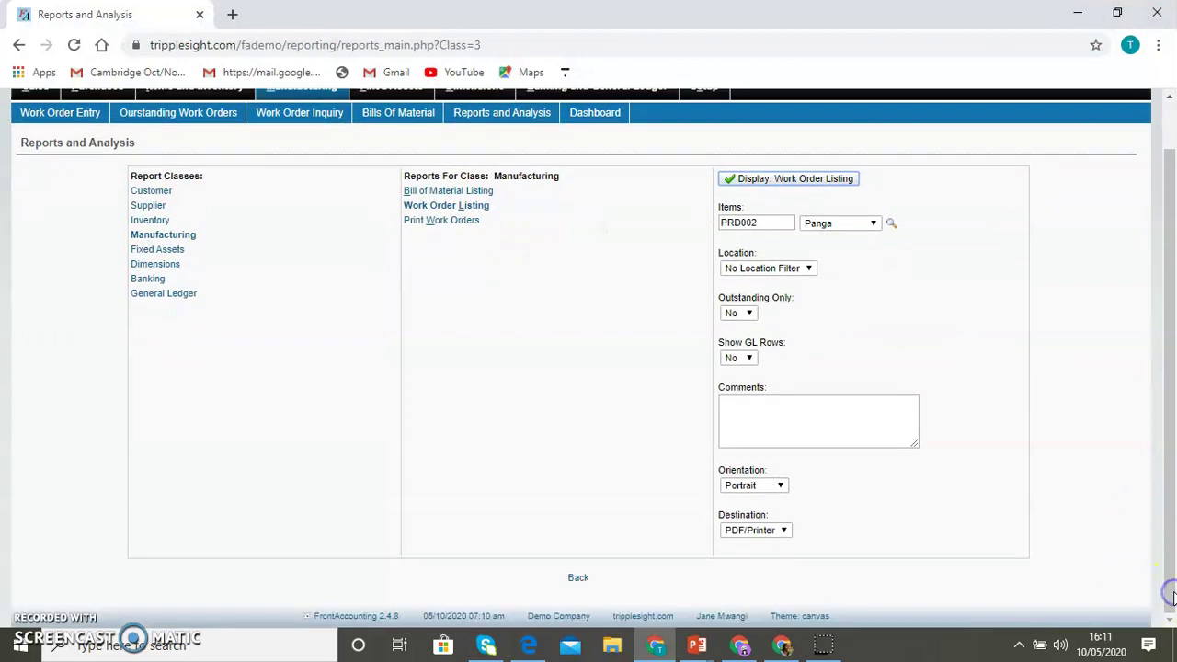
# Return from the Work Order Listing to Search Work Orders, then log out of FrontAccounting.
pyautogui.click(580, 583)
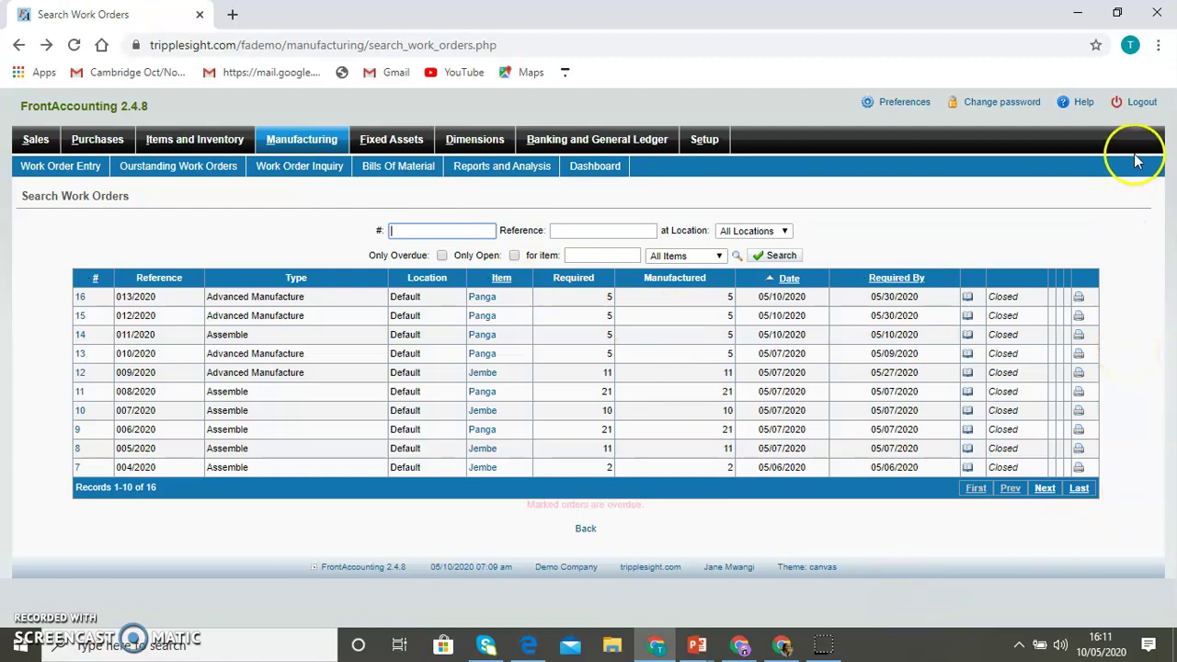
pyautogui.click(1141, 103)
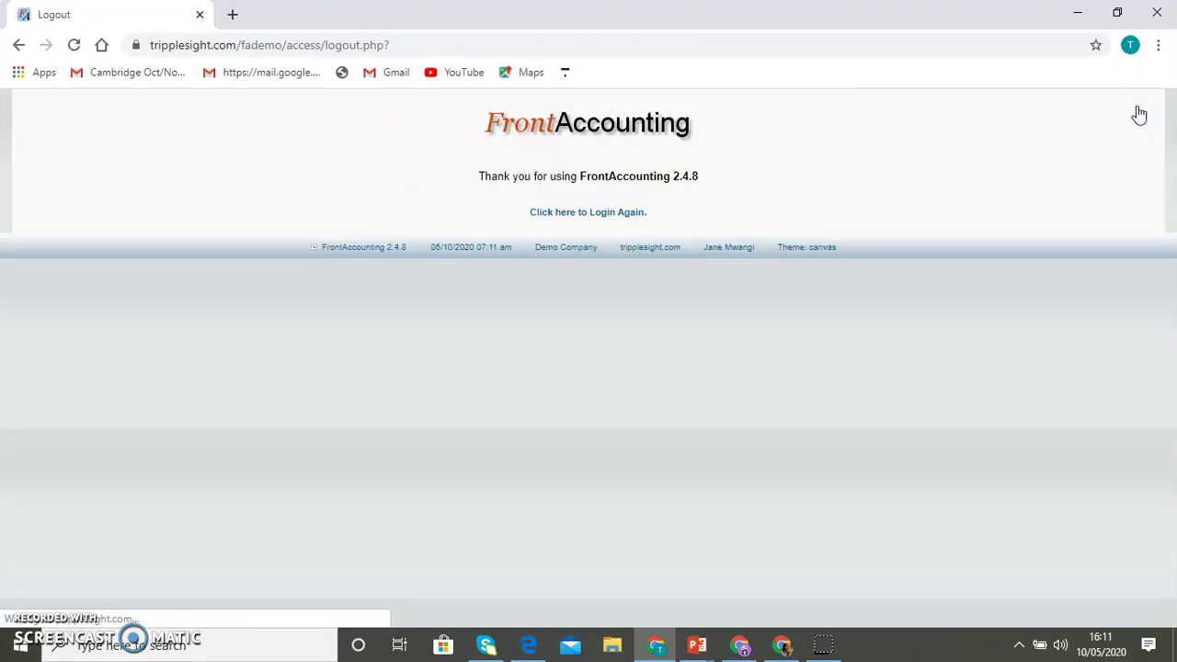
pyautogui.click(825, 646)
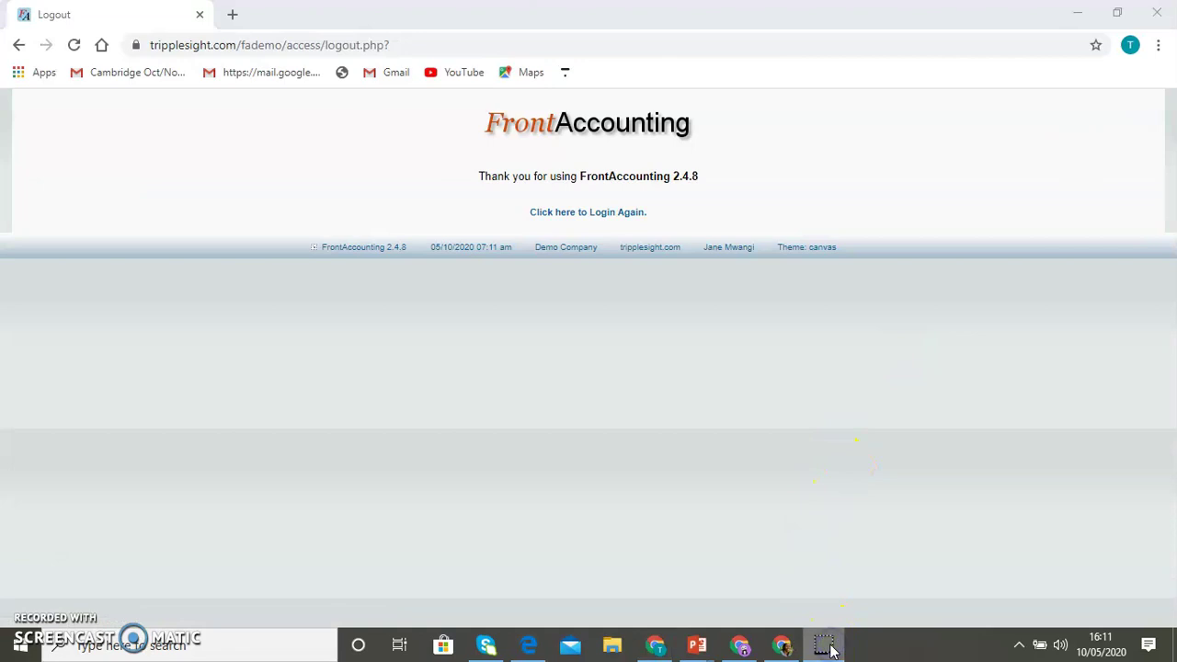